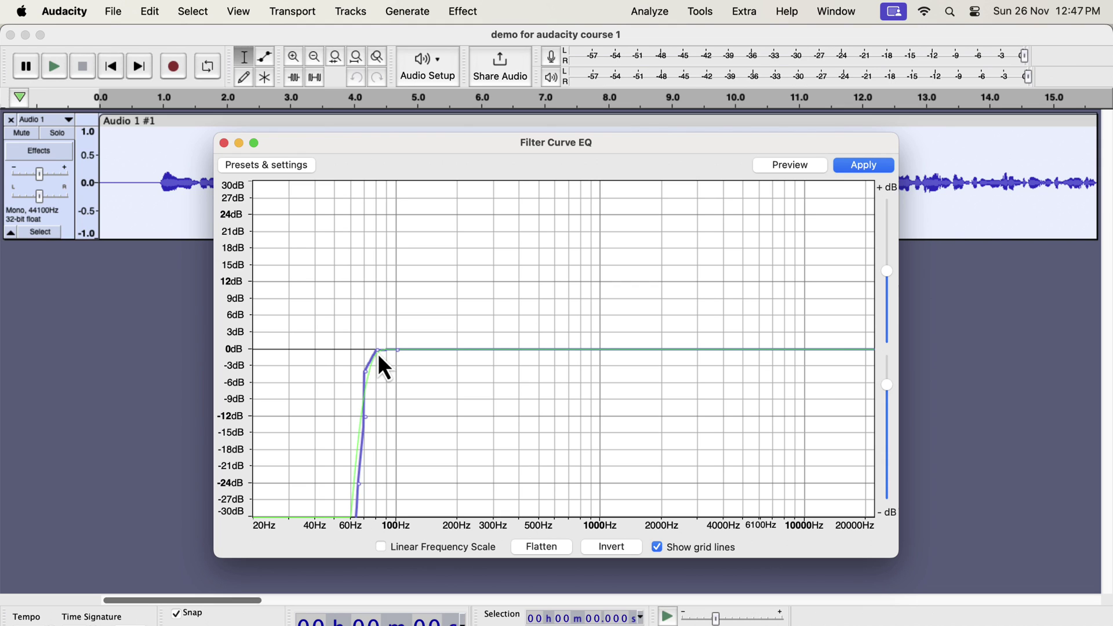
- Shape the EQ curve with a +5 dB boost above about 6 kHz and a widened midrange dip near 500 Hz
{"action": "left_click", "coordinate": [747, 351]}
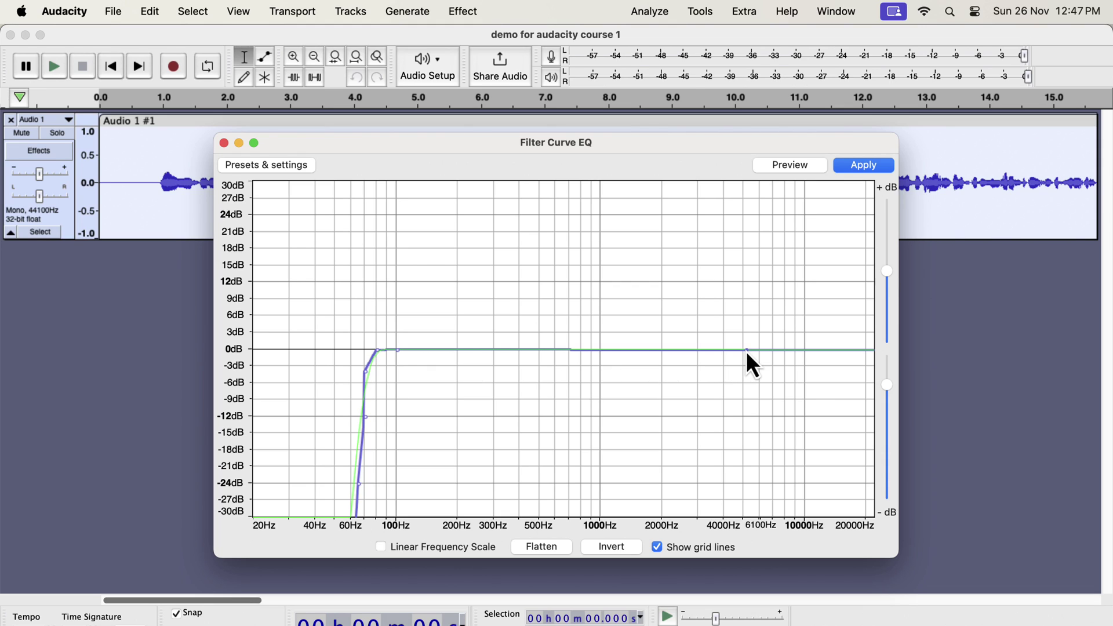
{"action": "left_click_drag", "start_coordinate": [784, 349], "coordinate": [784, 322]}
{"action": "left_click", "coordinate": [532, 351]}
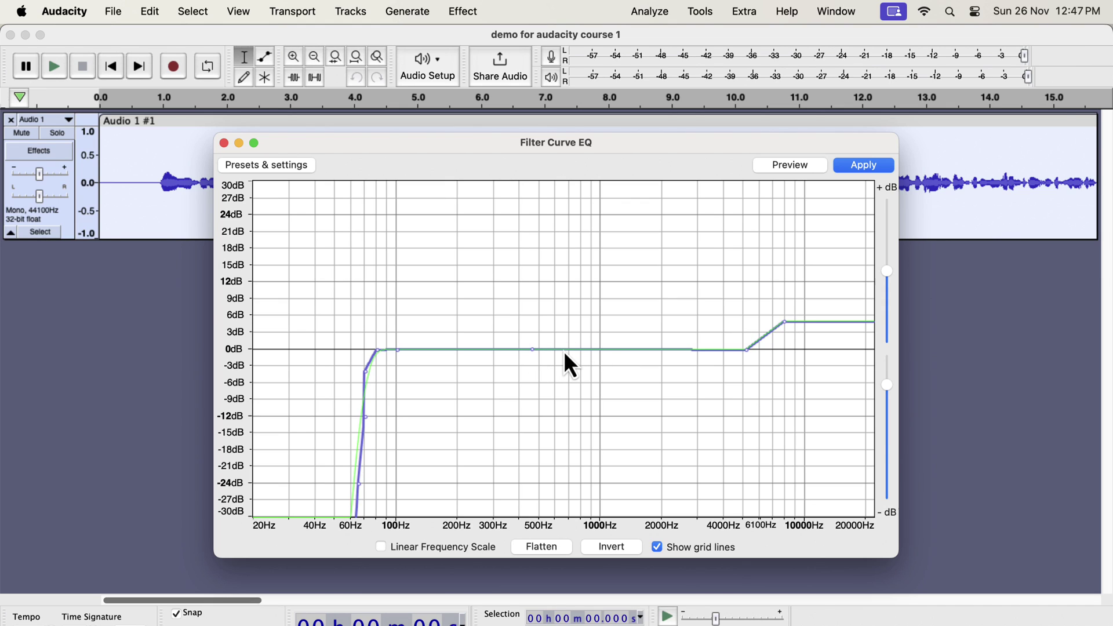
{"action": "left_click", "coordinate": [565, 352]}
{"action": "left_click_drag", "start_coordinate": [565, 352], "coordinate": [564, 350]}
{"action": "left_click_drag", "start_coordinate": [534, 350], "coordinate": [512, 350]}
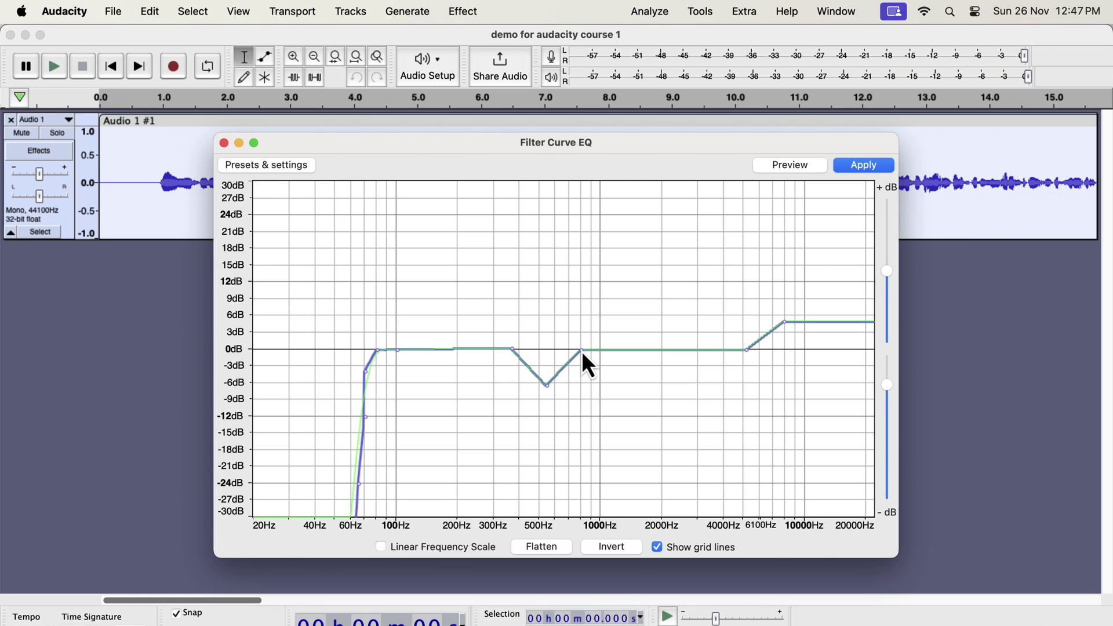
- Close the Filter Curve EQ without applying and open Effect > EQ and Filters > High-Pass Filter
{"action": "left_click", "coordinate": [224, 144]}
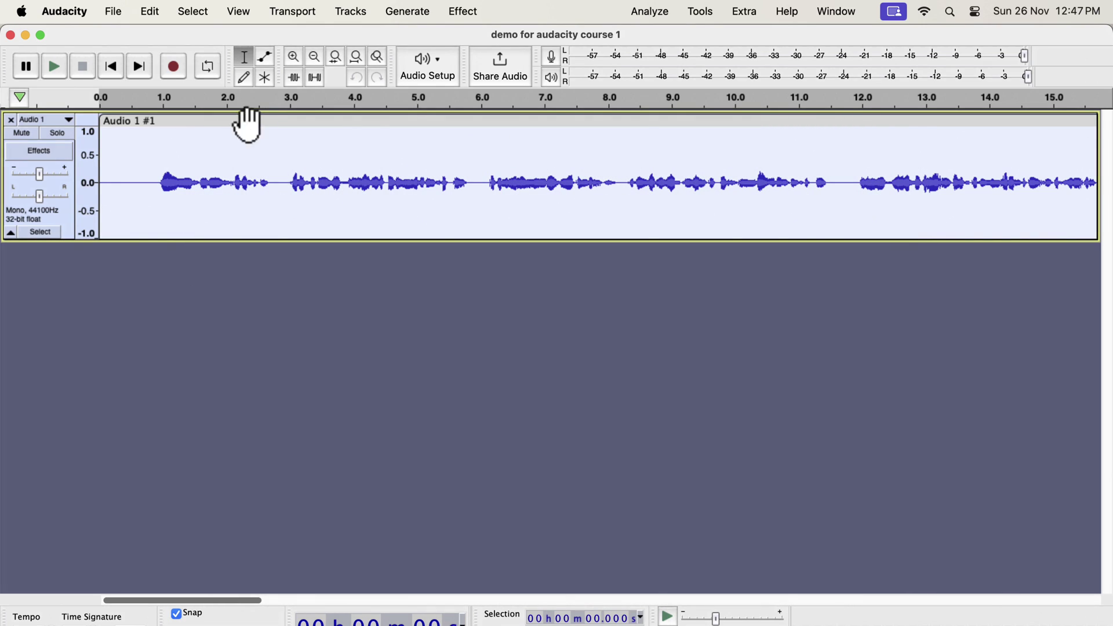
{"action": "left_click", "coordinate": [460, 11]}
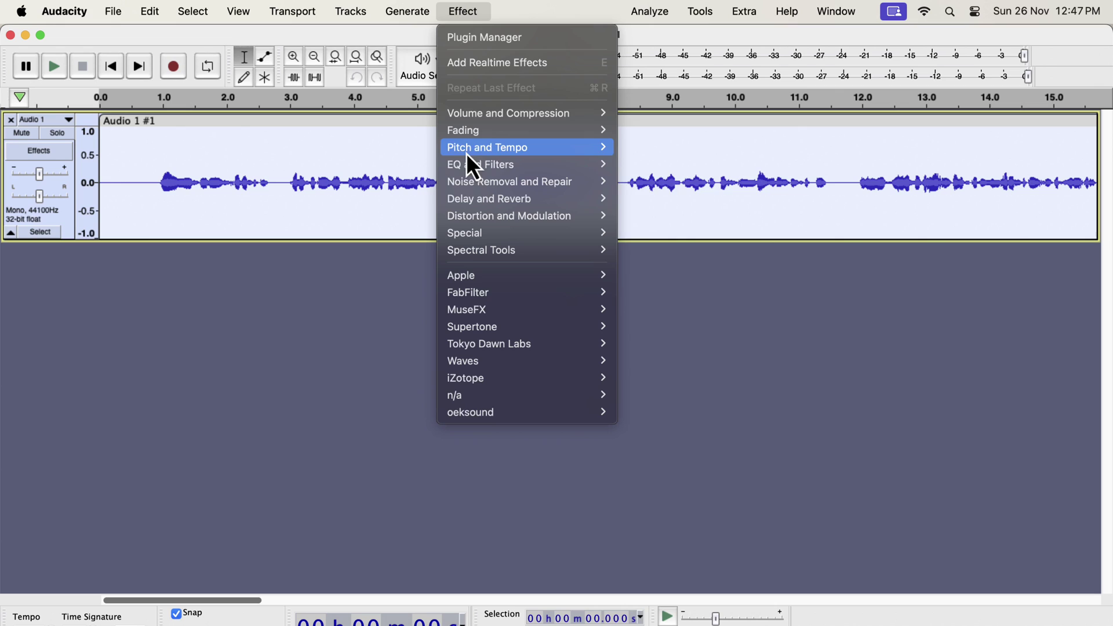
{"action": "mouse_move", "coordinate": [471, 167]}
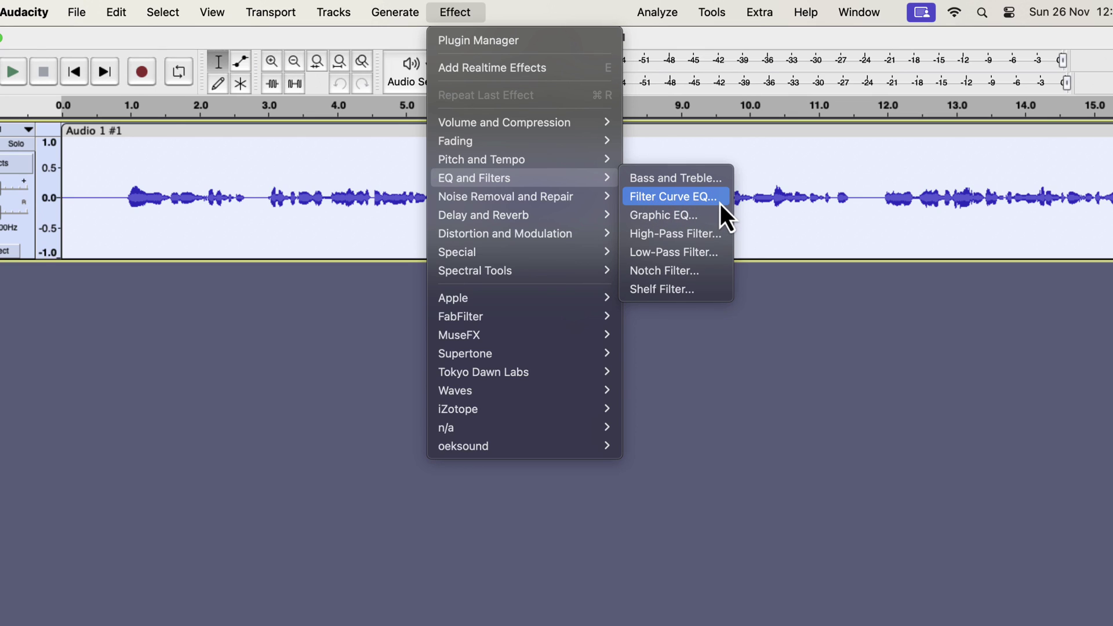
{"action": "left_click", "coordinate": [684, 234]}
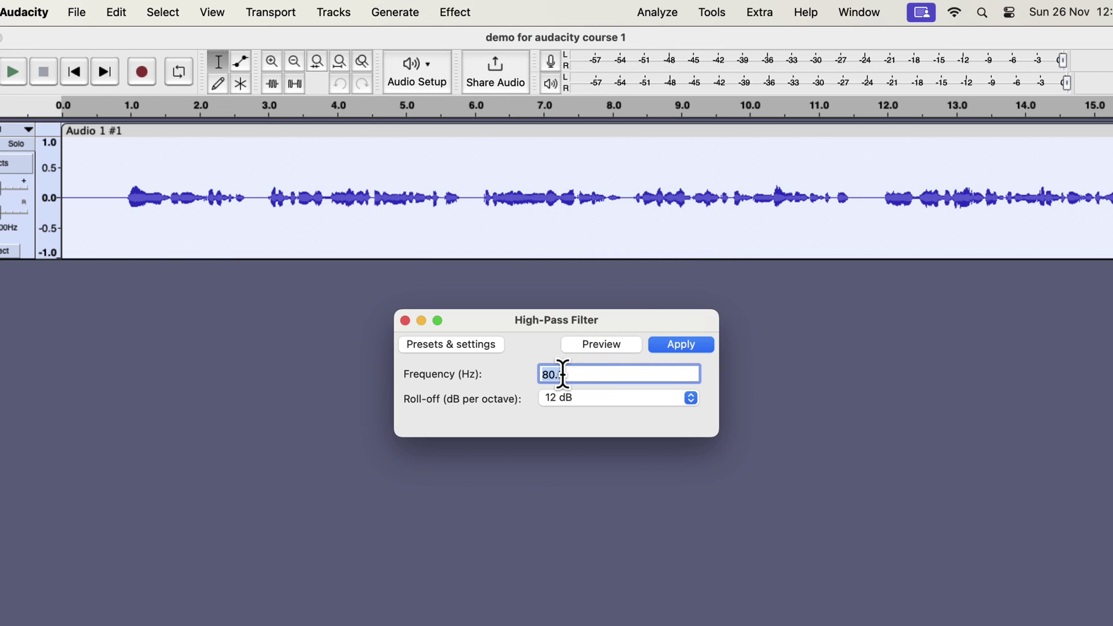
- Load the default factory preset and set the high-pass to 80 Hz with a 24 dB per octave roll-off
{"action": "left_click", "coordinate": [459, 345]}
{"action": "mouse_move", "coordinate": [461, 423]}
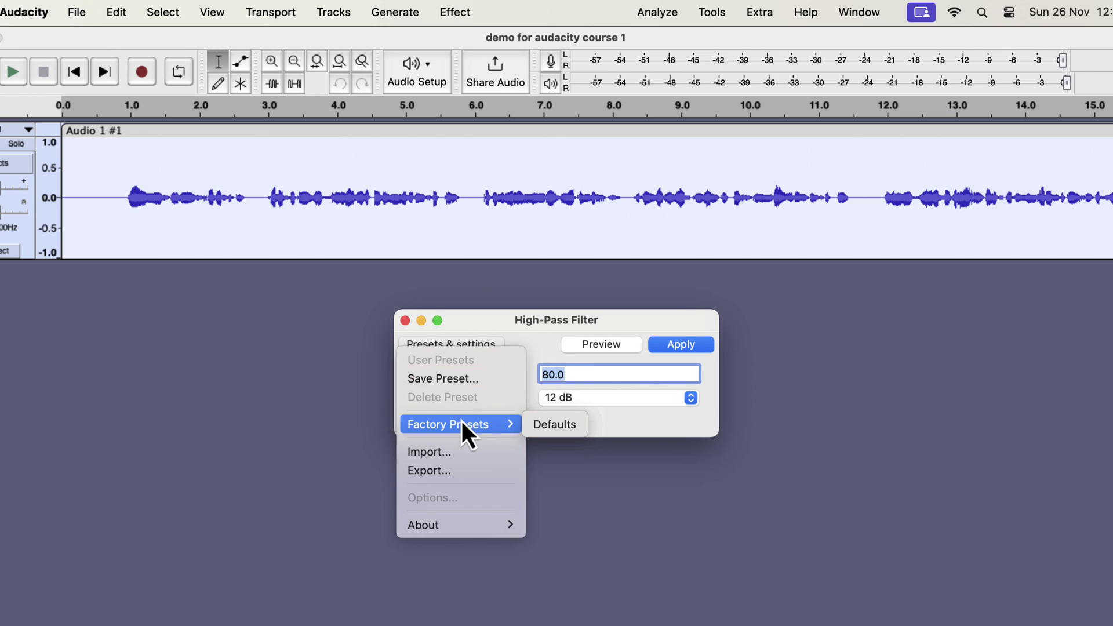
{"action": "left_click", "coordinate": [528, 424]}
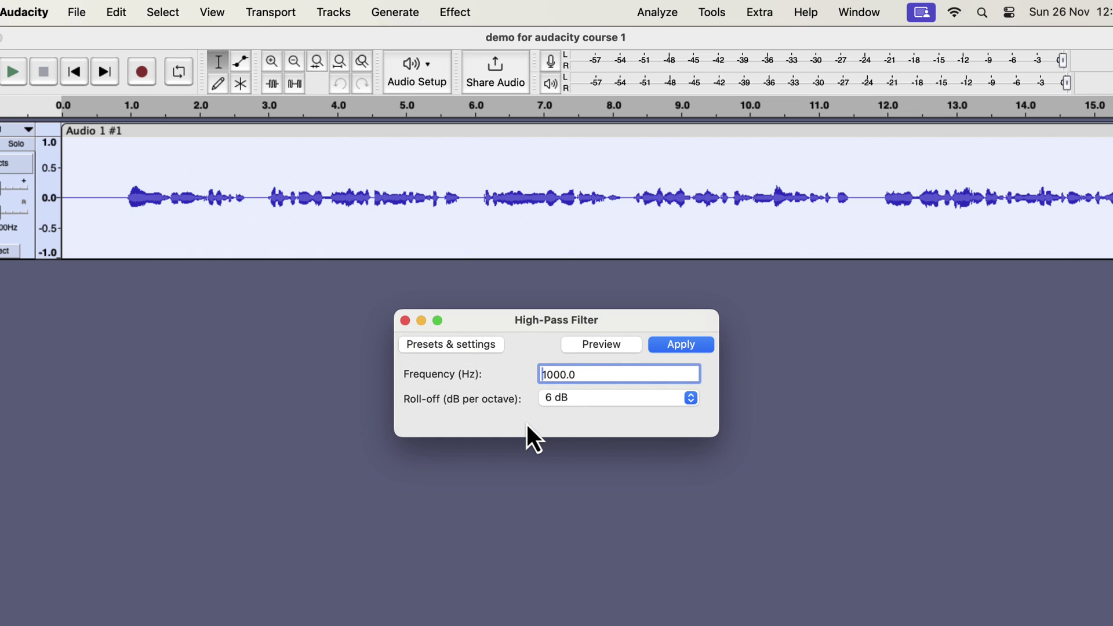
{"action": "left_click", "coordinate": [603, 397]}
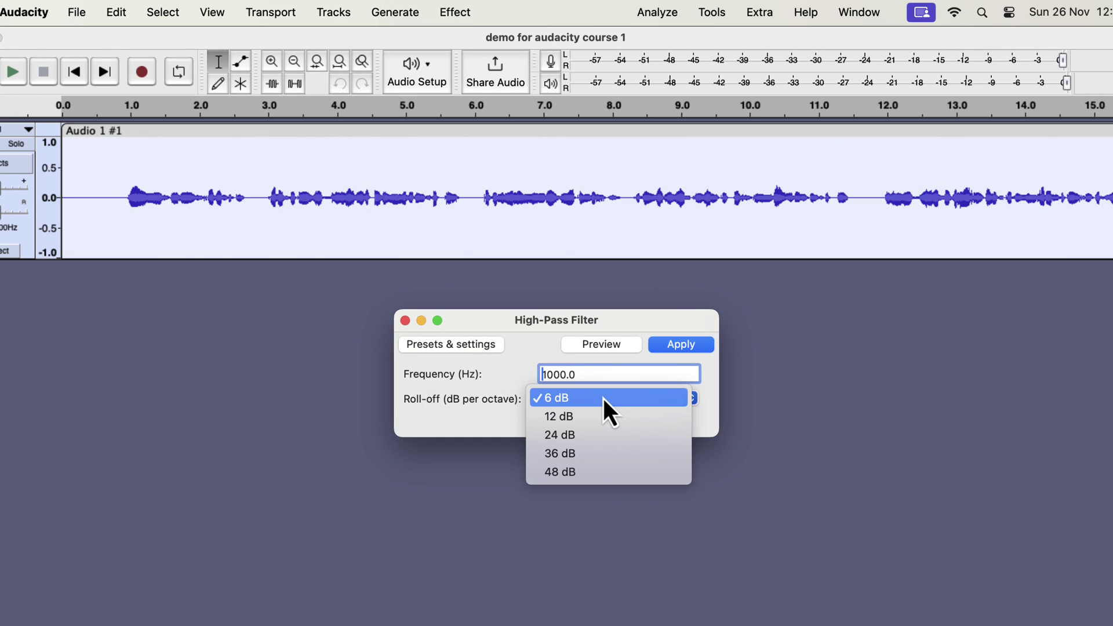
{"action": "left_click", "coordinate": [582, 434]}
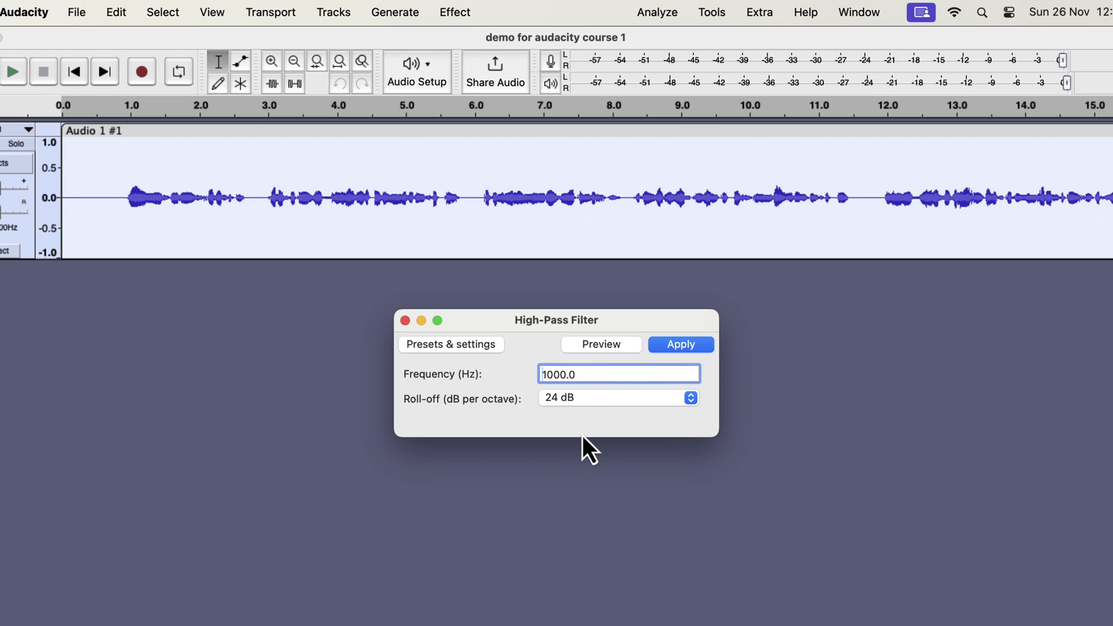
{"action": "double_click", "coordinate": [565, 374]}
{"action": "type", "text": "80"}
- Close the High-Pass Filter unapplied and reopen the Filter Curve EQ, which still shows the low cut below 80 Hz
{"action": "left_click", "coordinate": [404, 321]}
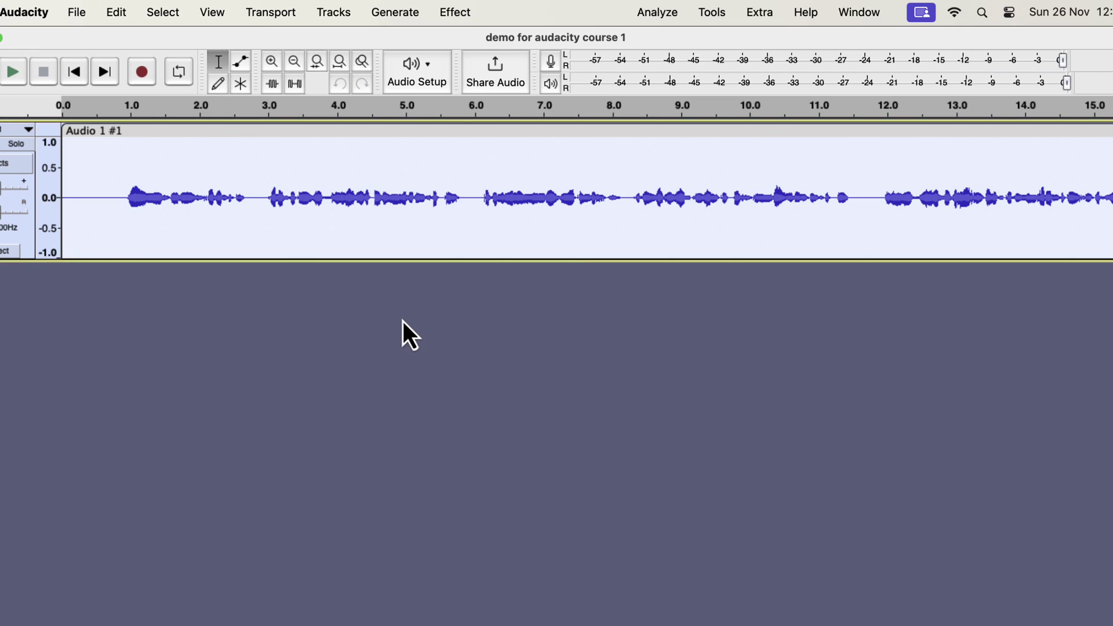
{"action": "left_click", "coordinate": [456, 19]}
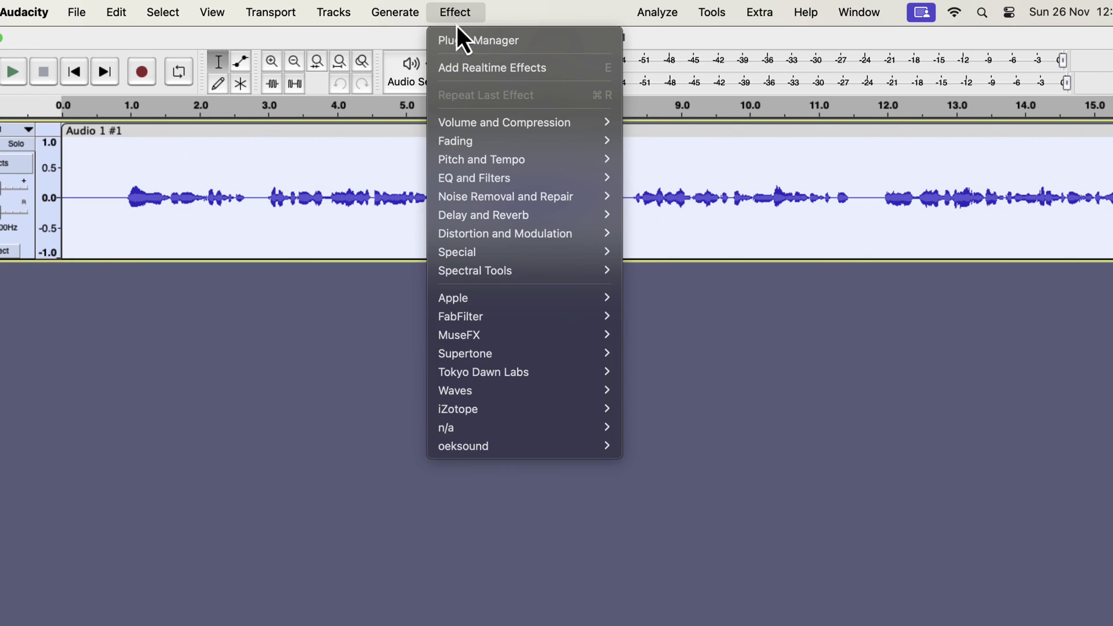
{"action": "mouse_move", "coordinate": [563, 175]}
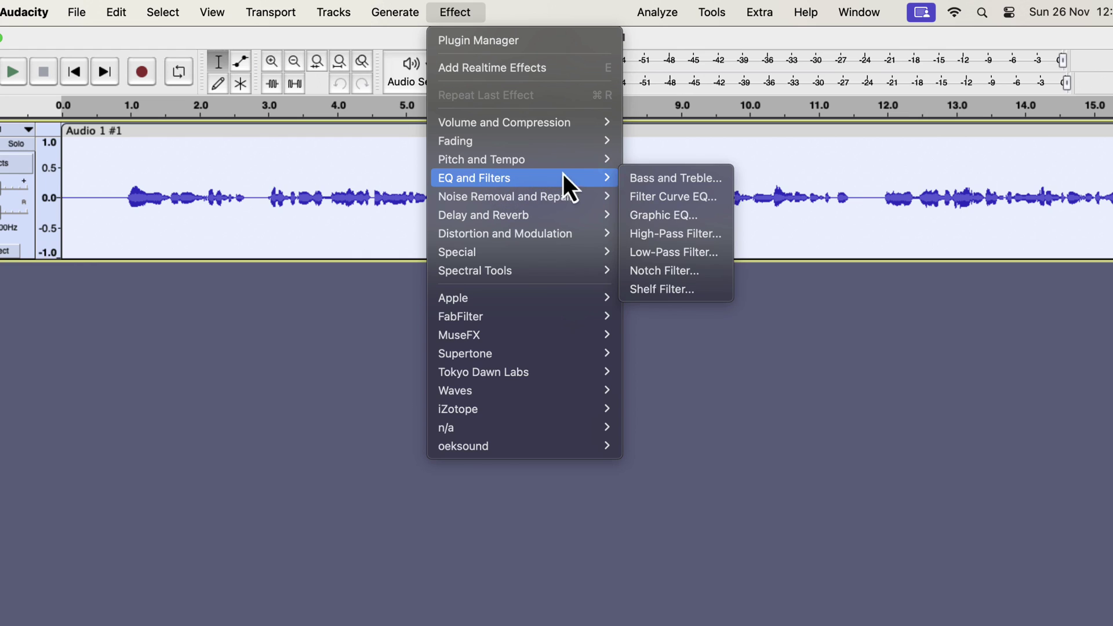
{"action": "left_click", "coordinate": [638, 197]}
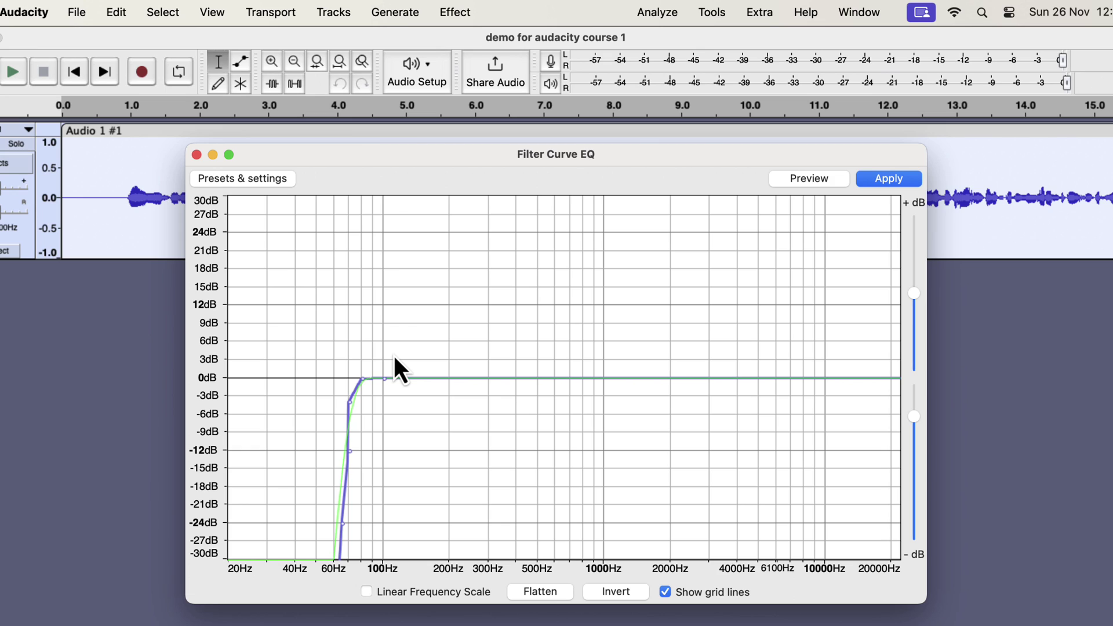
- Flatten the curve and redraw it as a vertical low-pass cut to -30 dB at 200 Hz
{"action": "left_click", "coordinate": [545, 593]}
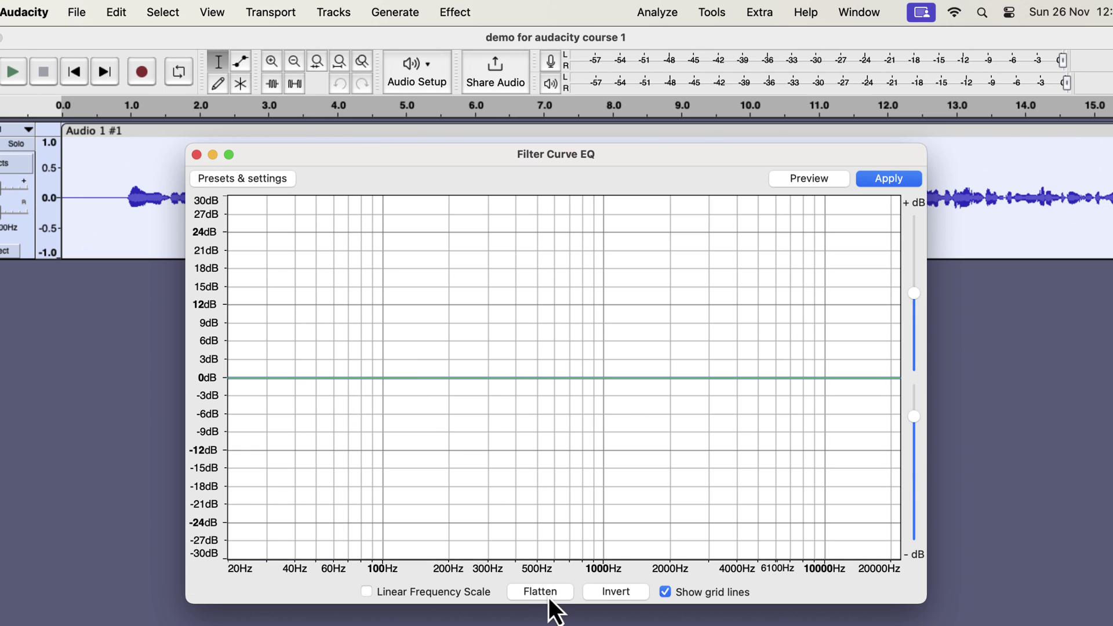
{"action": "left_click", "coordinate": [670, 378]}
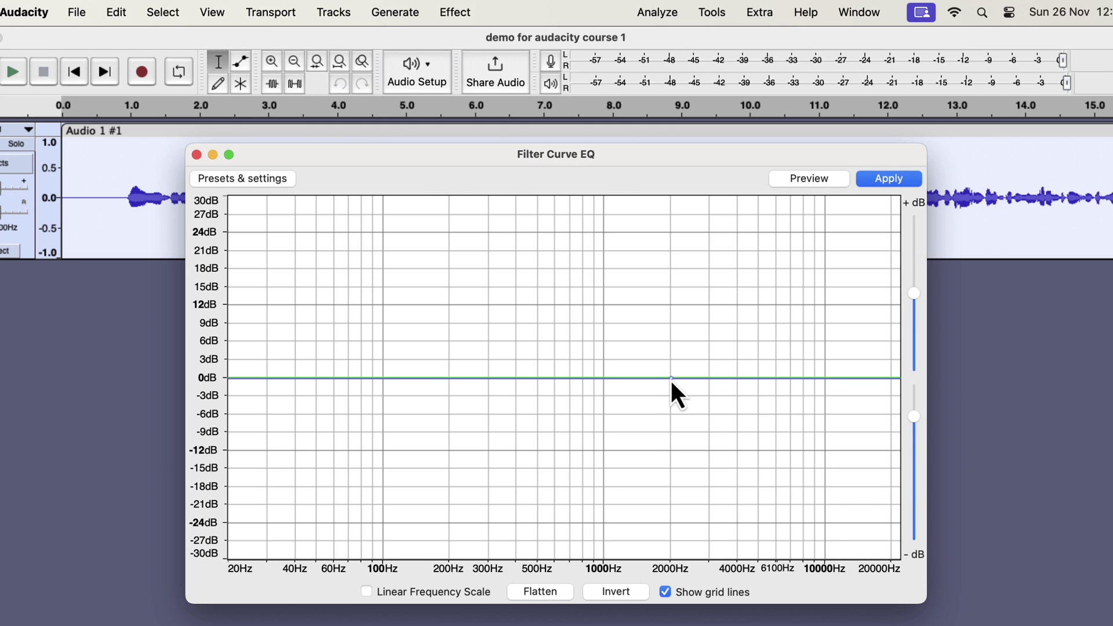
{"action": "left_click_drag", "start_coordinate": [860, 380], "coordinate": [724, 561]}
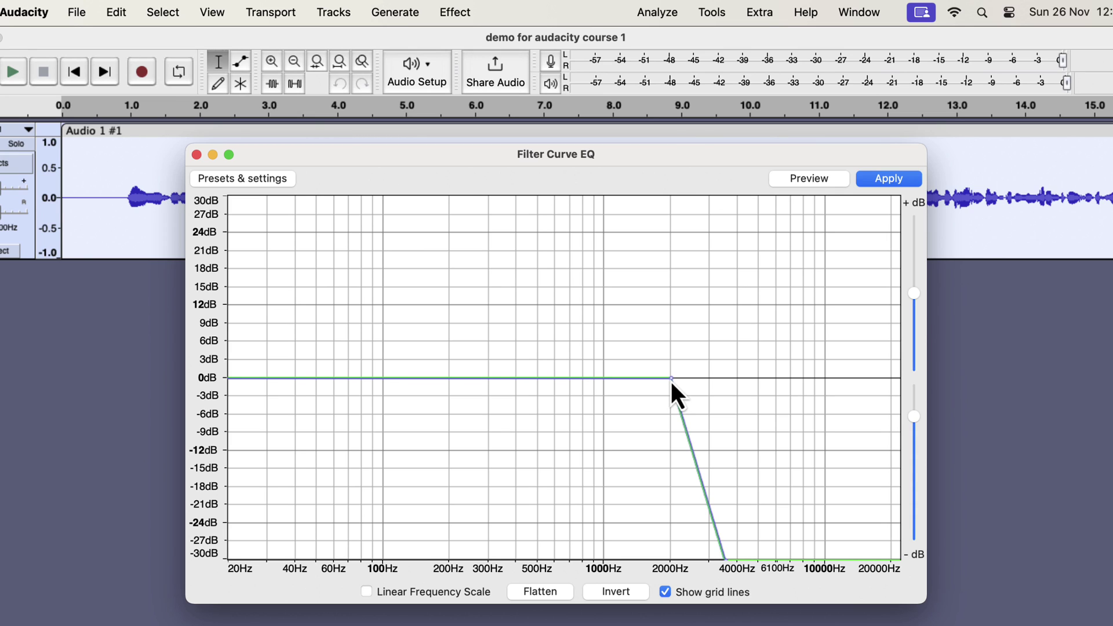
{"action": "left_click_drag", "start_coordinate": [670, 379], "coordinate": [604, 378]}
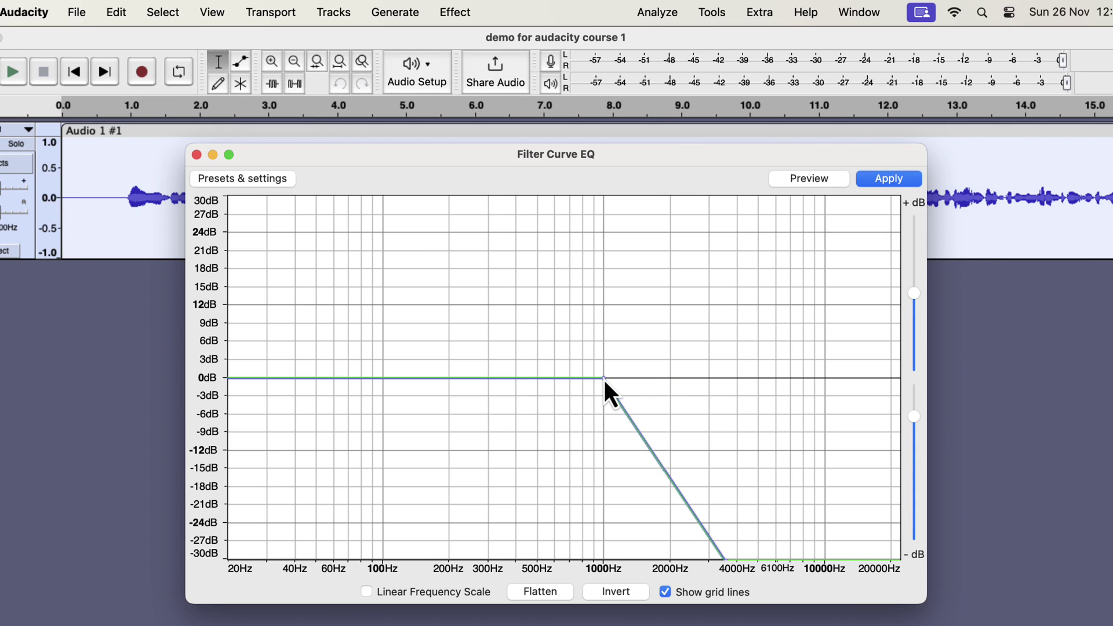
{"action": "left_click_drag", "start_coordinate": [725, 561], "coordinate": [618, 557]}
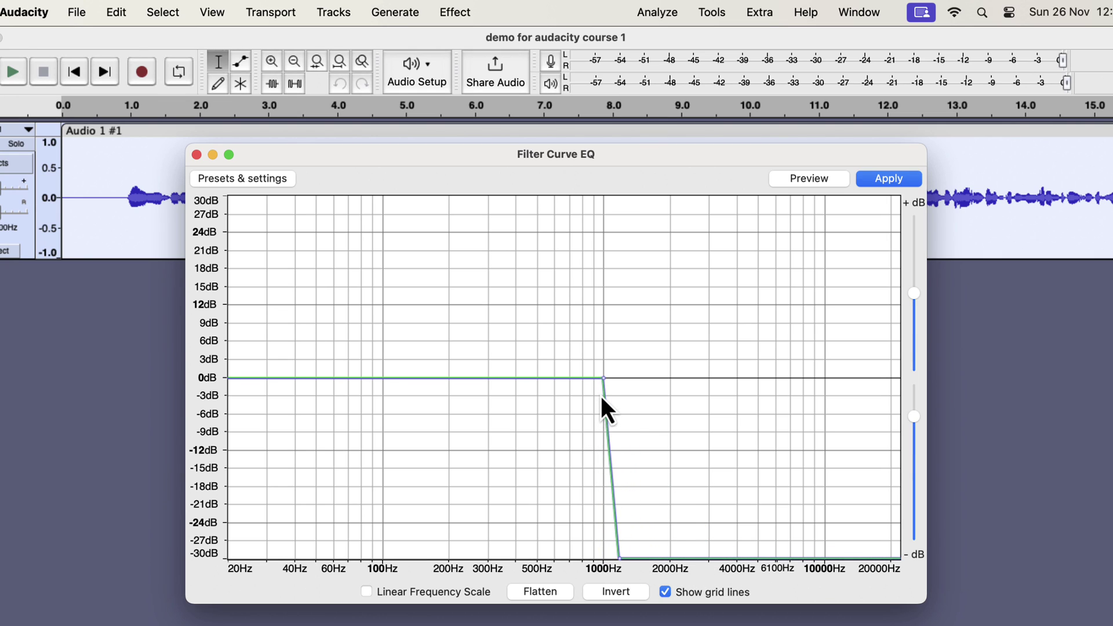
{"action": "left_click_drag", "start_coordinate": [603, 379], "coordinate": [450, 377]}
{"action": "left_click_drag", "start_coordinate": [621, 559], "coordinate": [450, 559]}
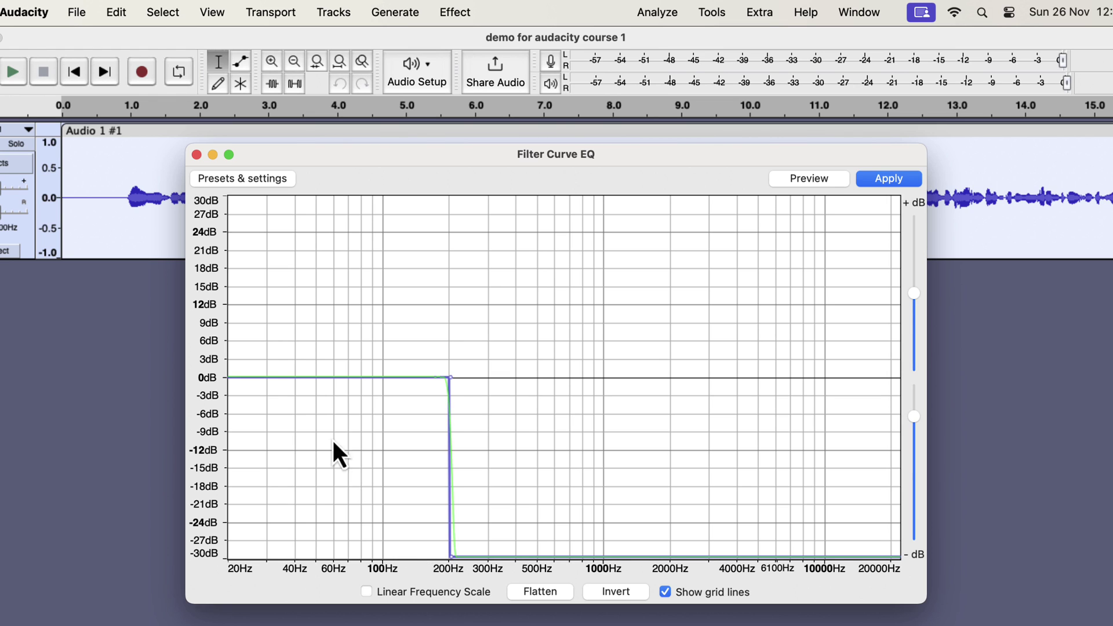
- Close the Filter Curve EQ unapplied and open the Low-Pass Filter, showing 1000 Hz at 6 dB per octave
{"action": "left_click", "coordinate": [195, 155]}
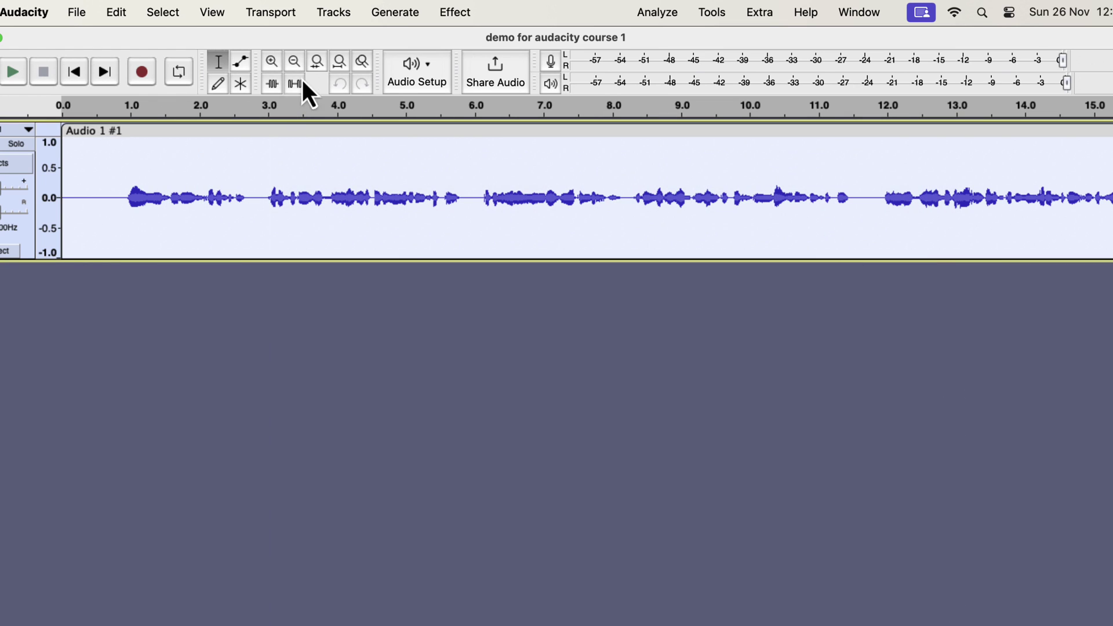
{"action": "left_click", "coordinate": [444, 18]}
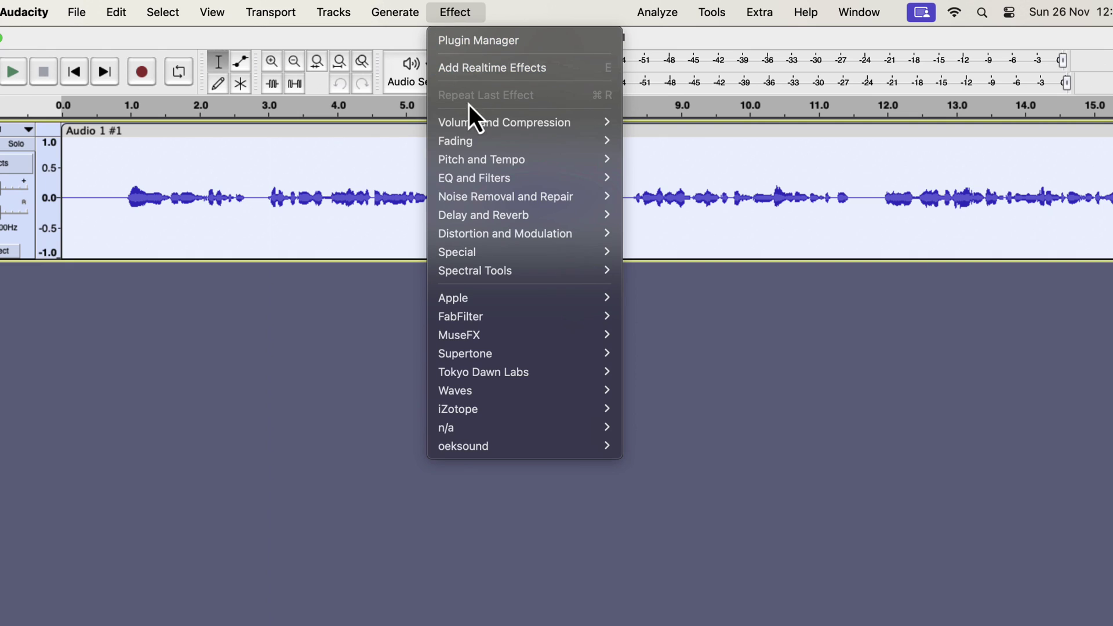
{"action": "mouse_move", "coordinate": [519, 183]}
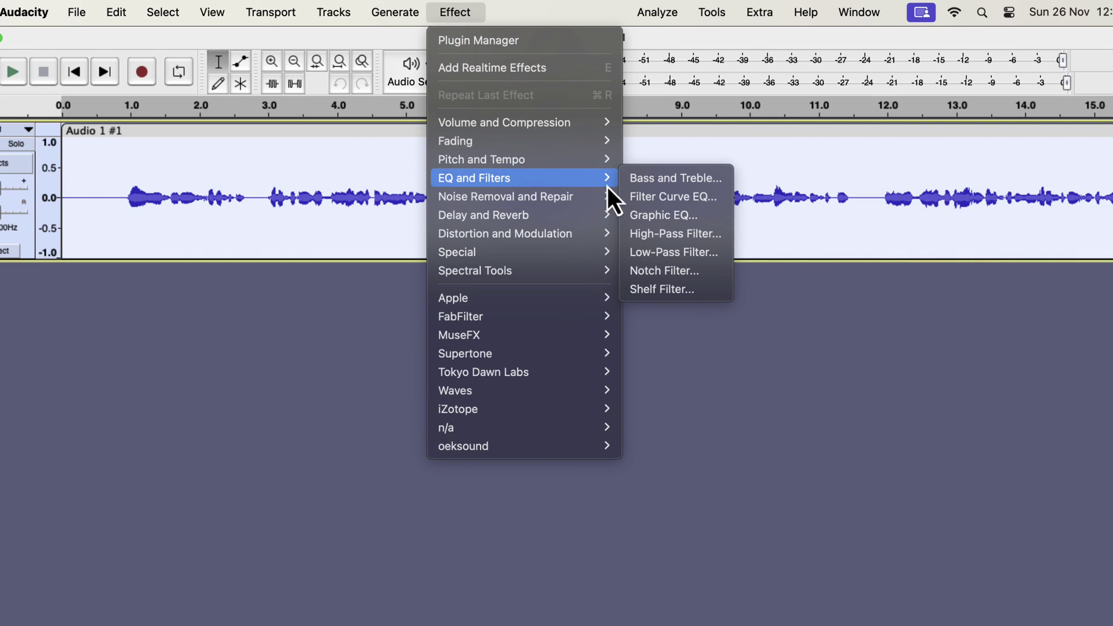
{"action": "left_click", "coordinate": [656, 252]}
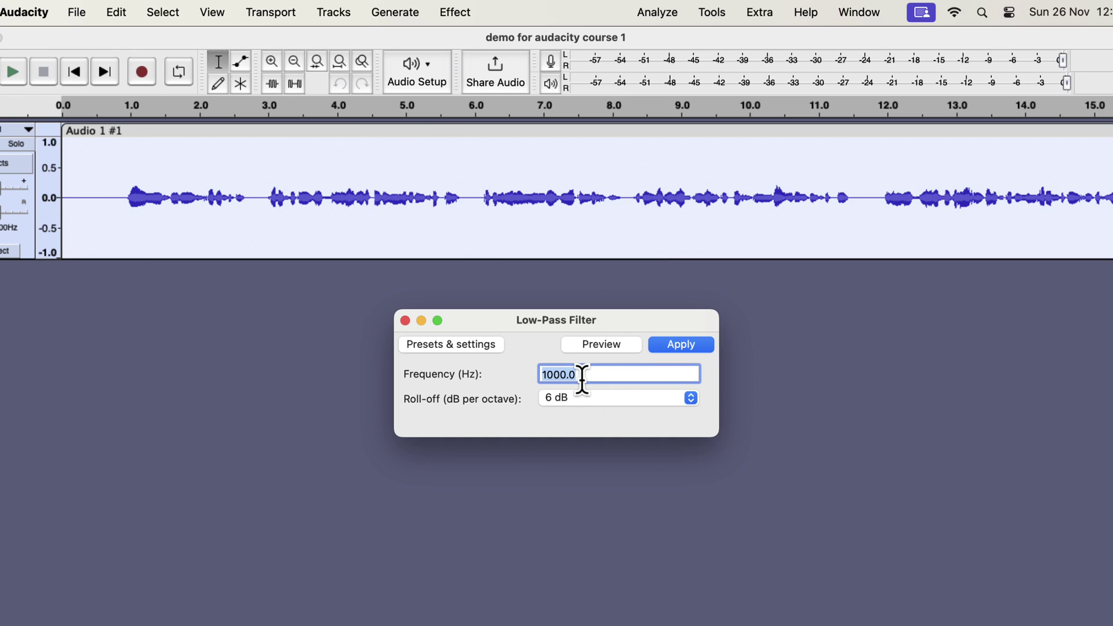
{"action": "left_click", "coordinate": [404, 321]}
{"action": "left_click", "coordinate": [461, 13]}
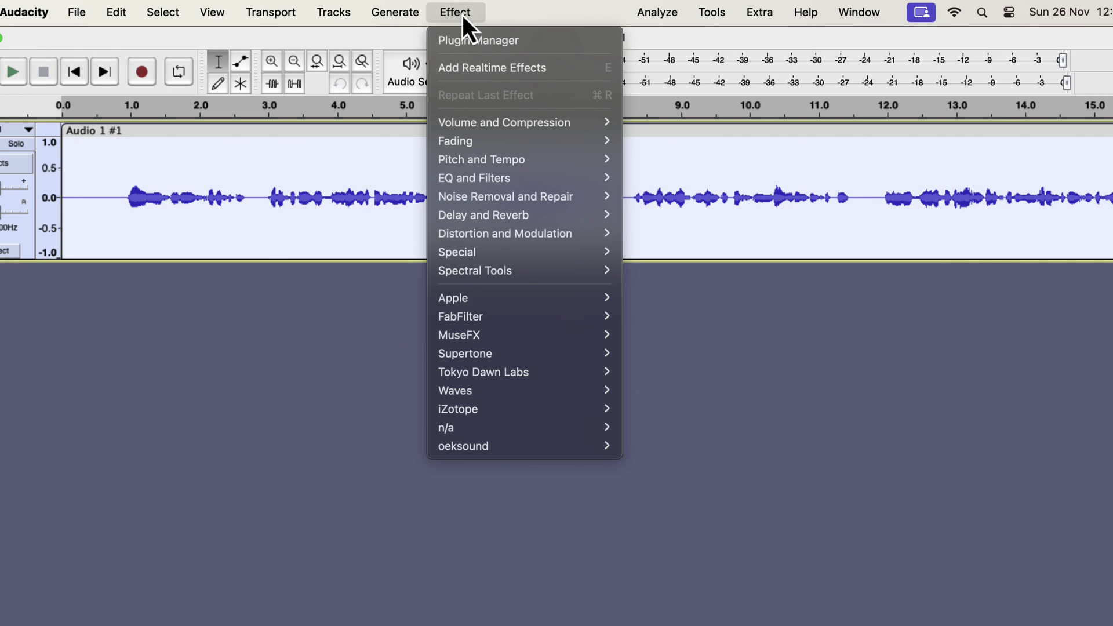
{"action": "mouse_move", "coordinate": [525, 184]}
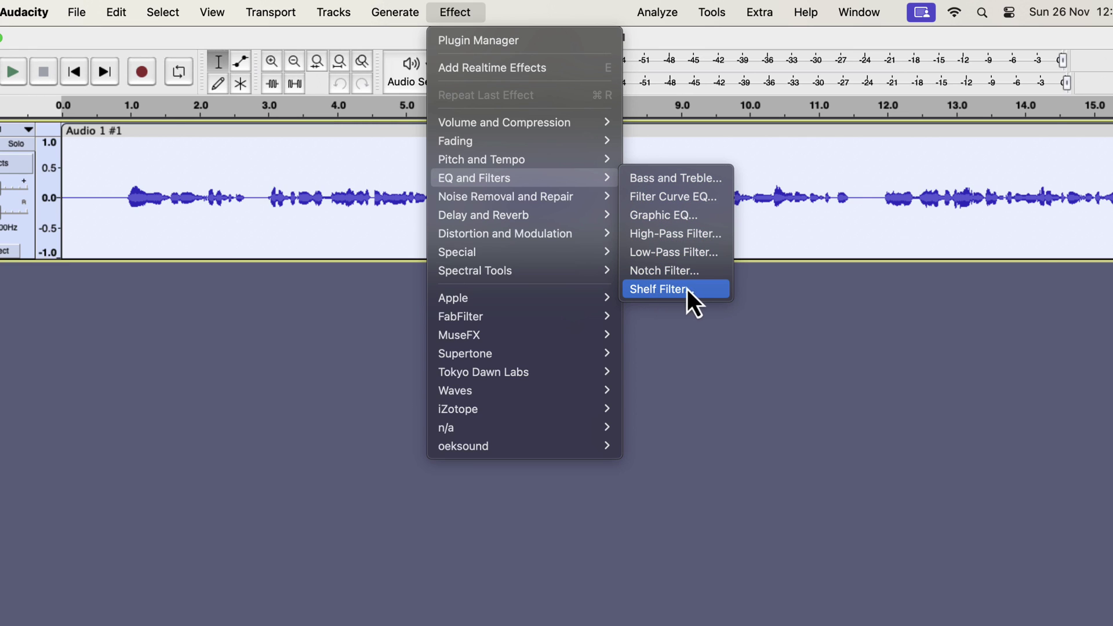
{"action": "left_click", "coordinate": [713, 289]}
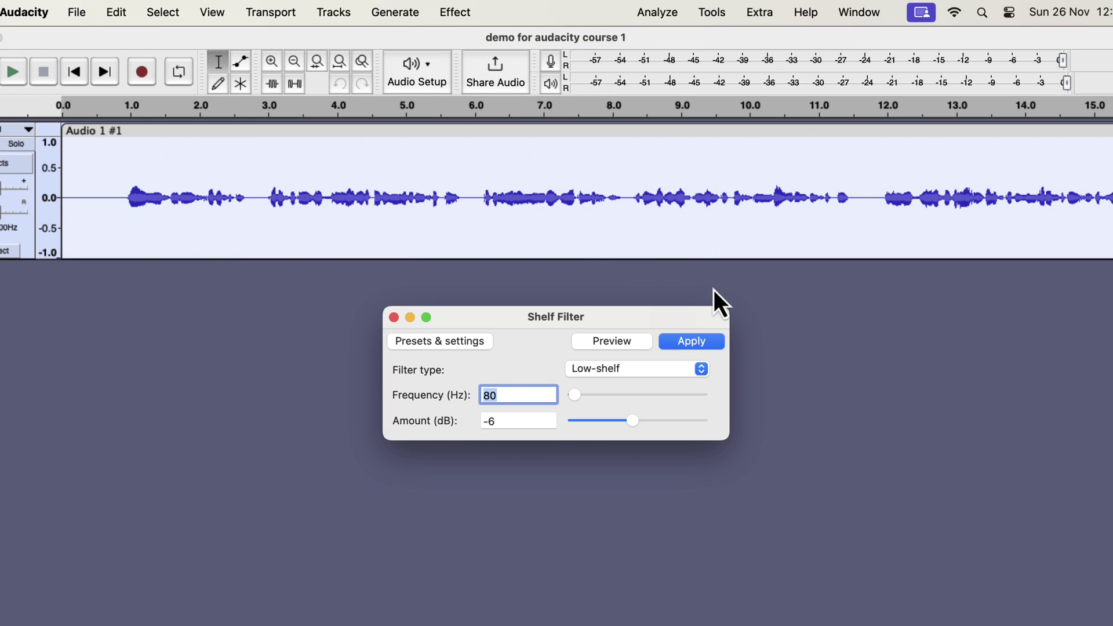
{"action": "left_click", "coordinate": [626, 369]}
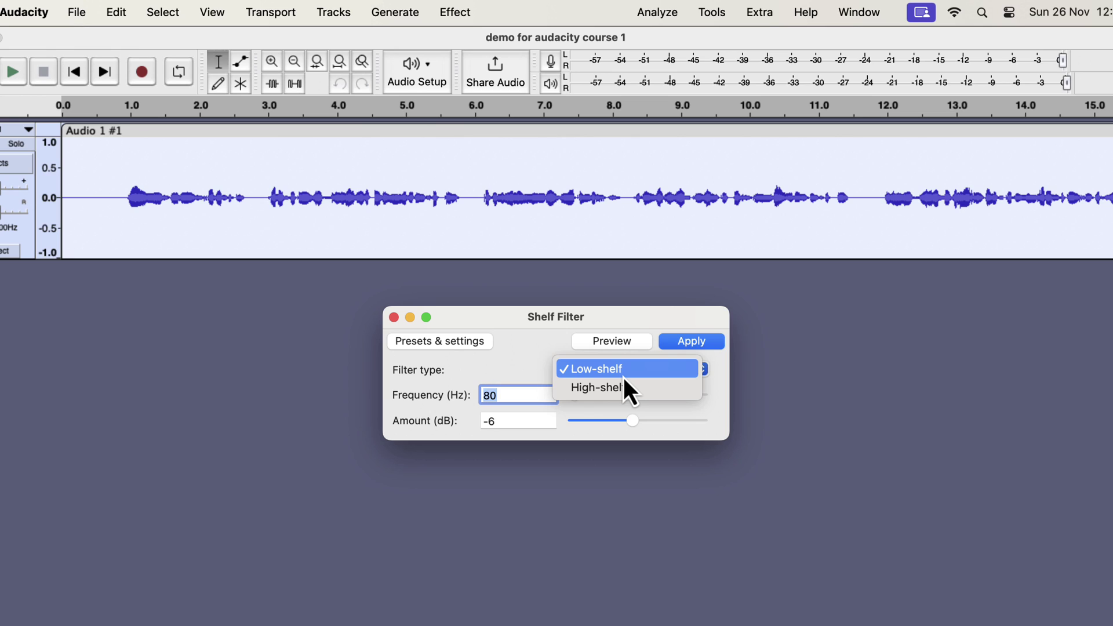
{"action": "left_click", "coordinate": [529, 361]}
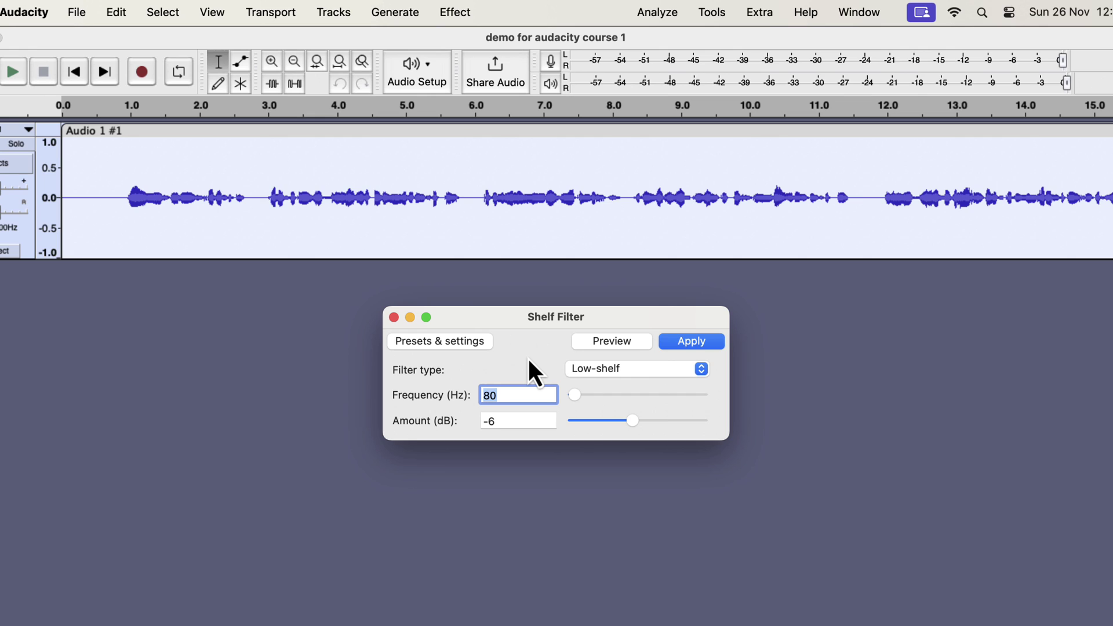
{"action": "left_click", "coordinate": [395, 318]}
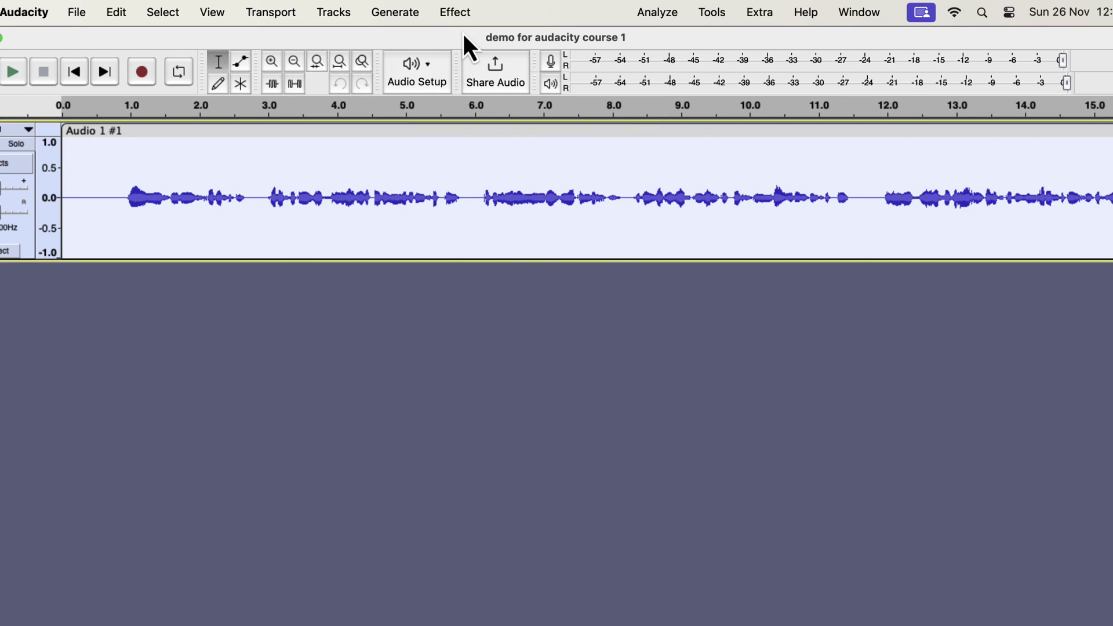
{"action": "left_click", "coordinate": [459, 14]}
{"action": "mouse_move", "coordinate": [604, 176]}
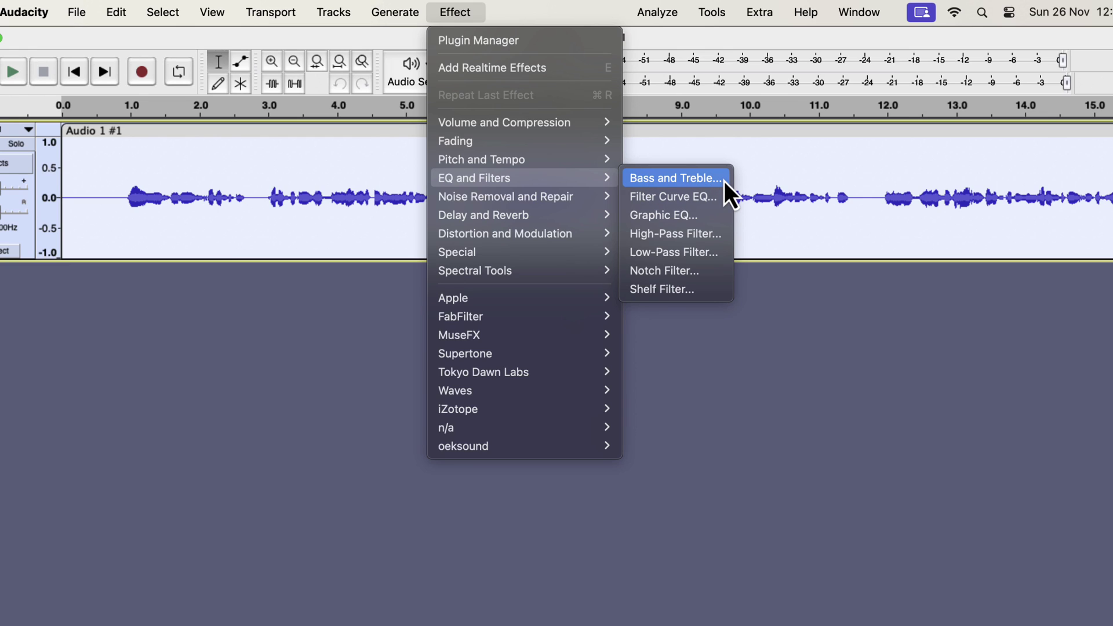
{"action": "left_click", "coordinate": [676, 178]}
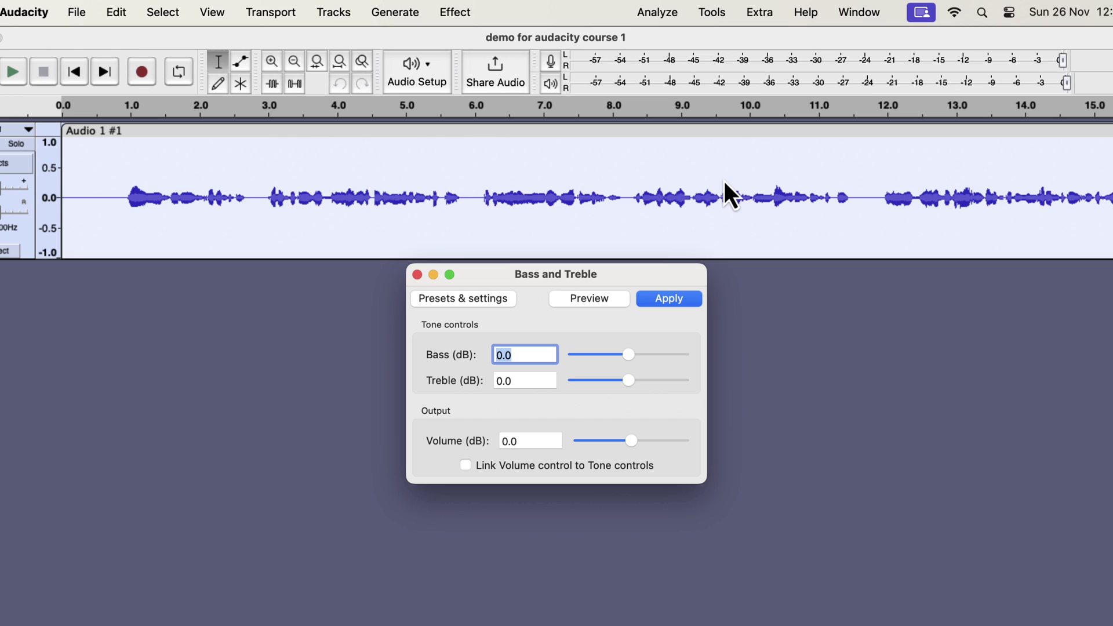
{"action": "left_click", "coordinate": [416, 275]}
- Open the Graphic EQ, flatten all bands, and pull the 400 Hz band well below flat
{"action": "left_click", "coordinate": [454, 9]}
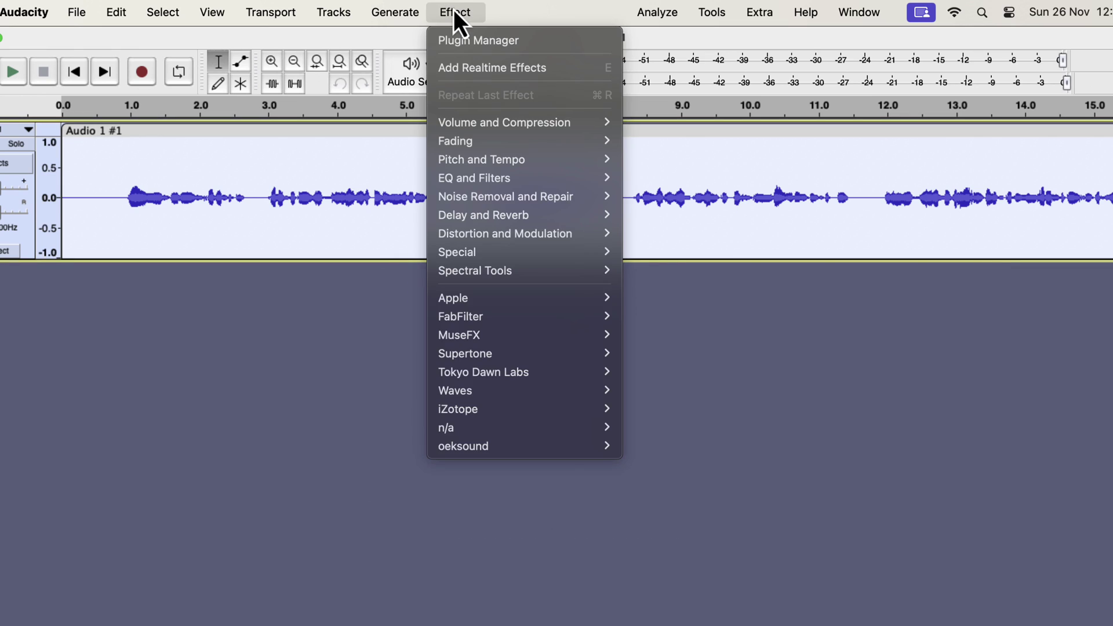
{"action": "mouse_move", "coordinate": [477, 179]}
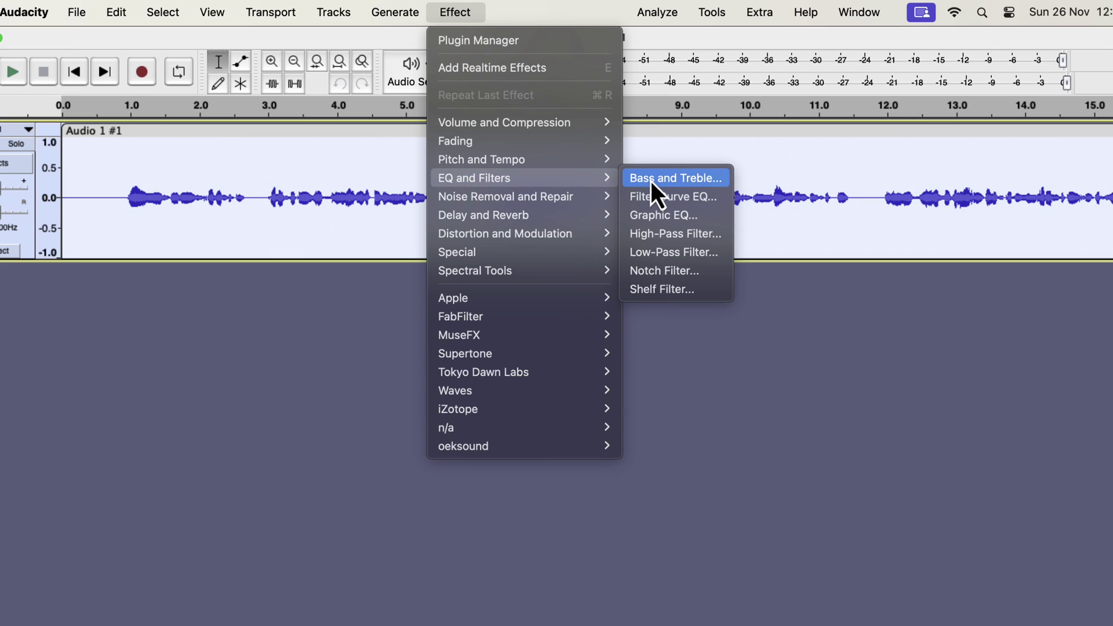
{"action": "left_click", "coordinate": [714, 215]}
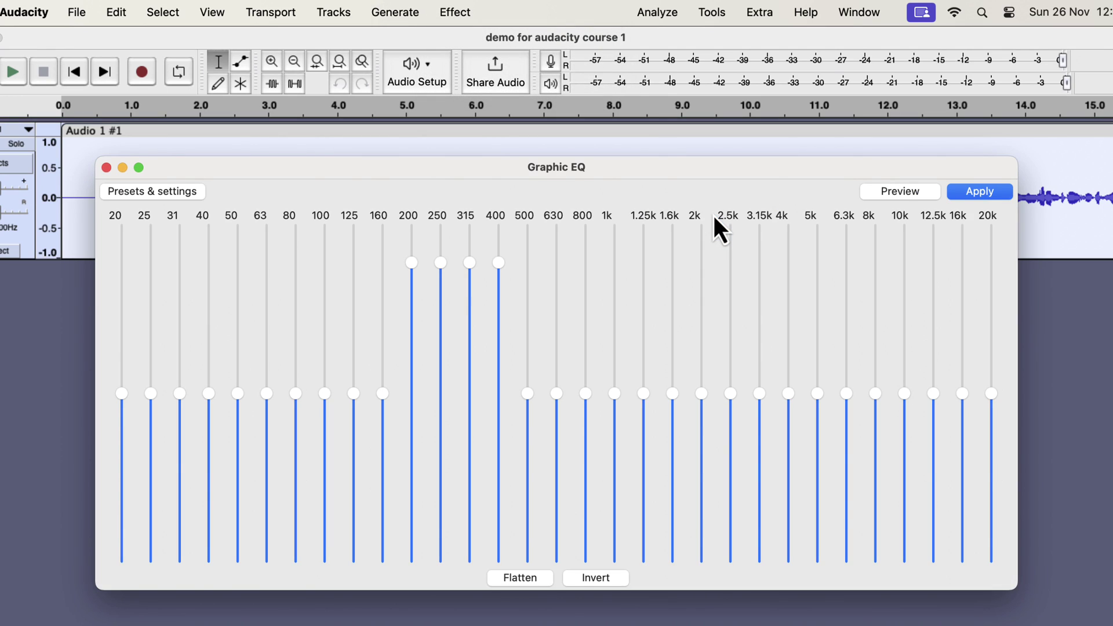
{"action": "left_click", "coordinate": [503, 577]}
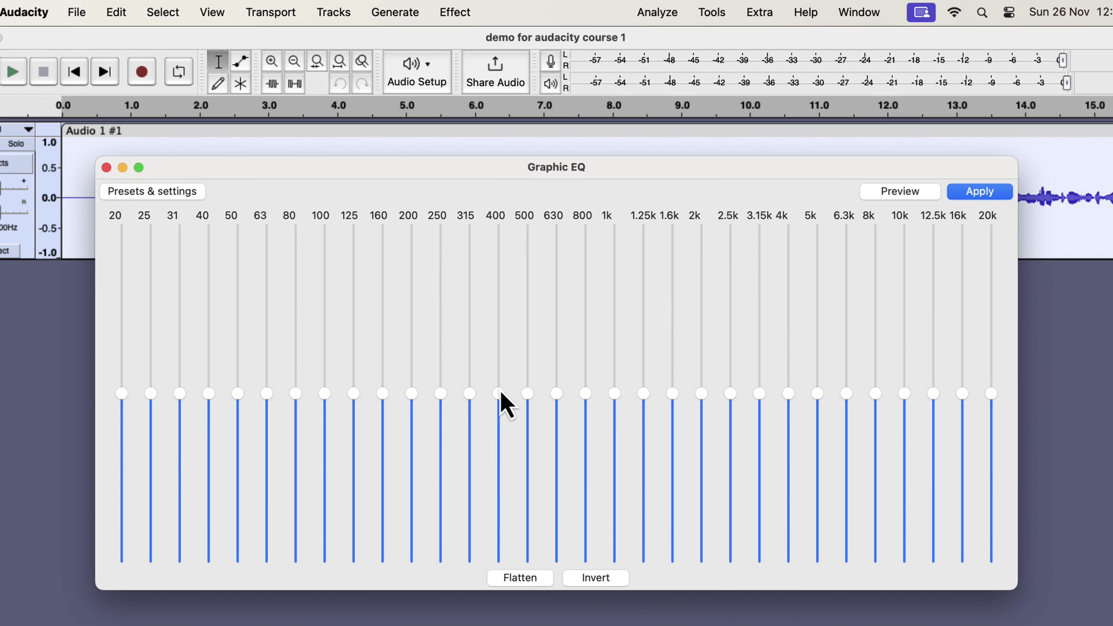
{"action": "left_click_drag", "start_coordinate": [469, 394], "coordinate": [492, 426]}
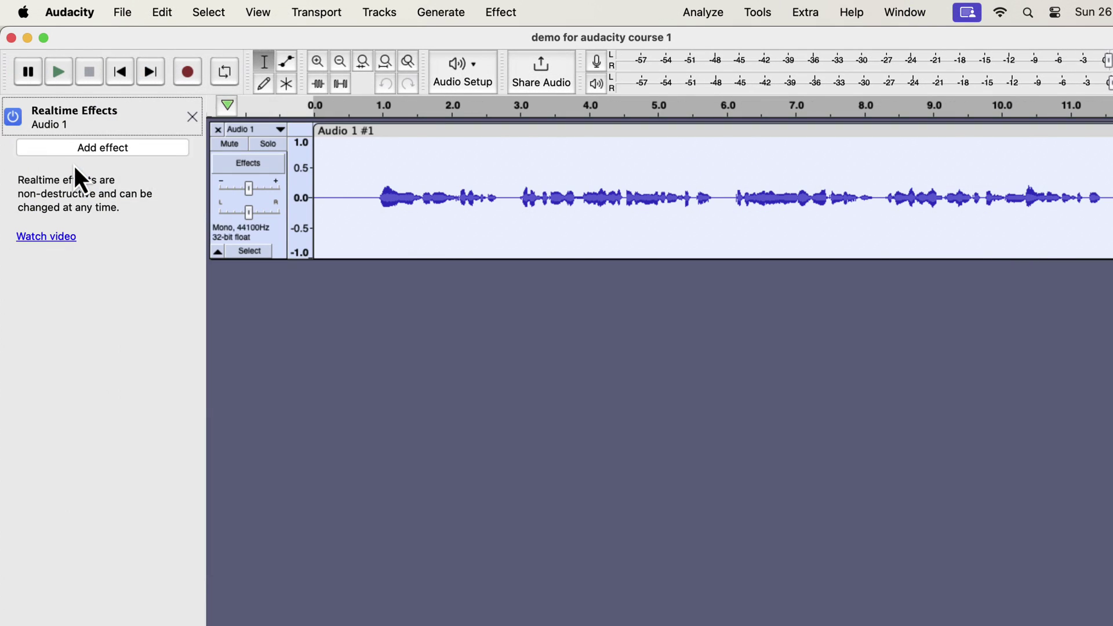
- Add Pro-Q 3 as a realtime effect on Audio 1, open it past the evaluation notice, and move its window down
{"action": "left_click", "coordinate": [110, 149]}
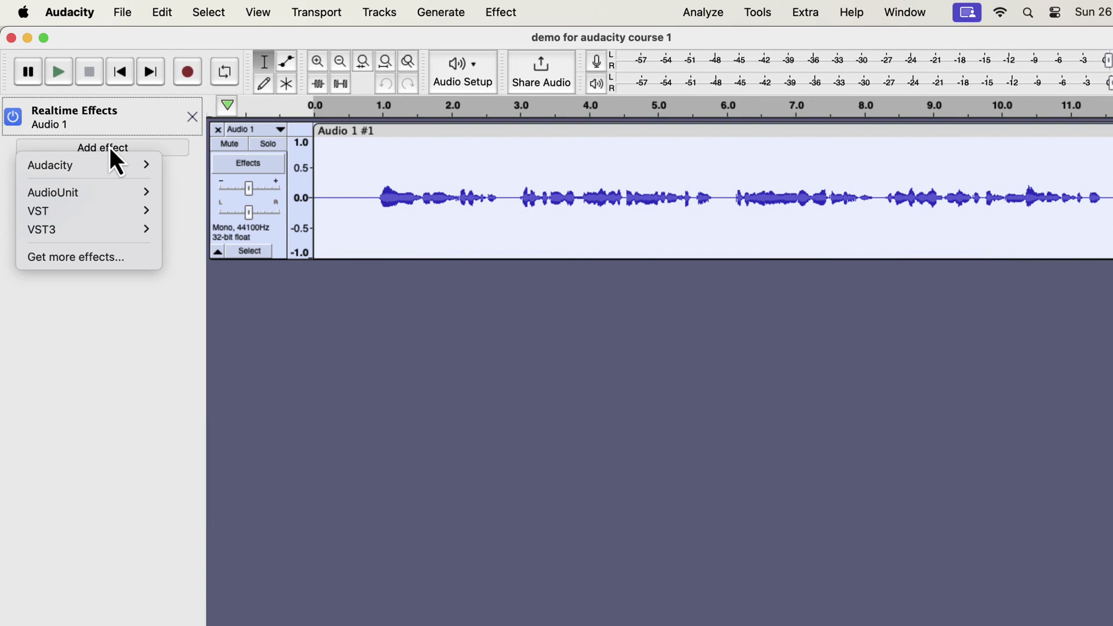
{"action": "mouse_move", "coordinate": [110, 199]}
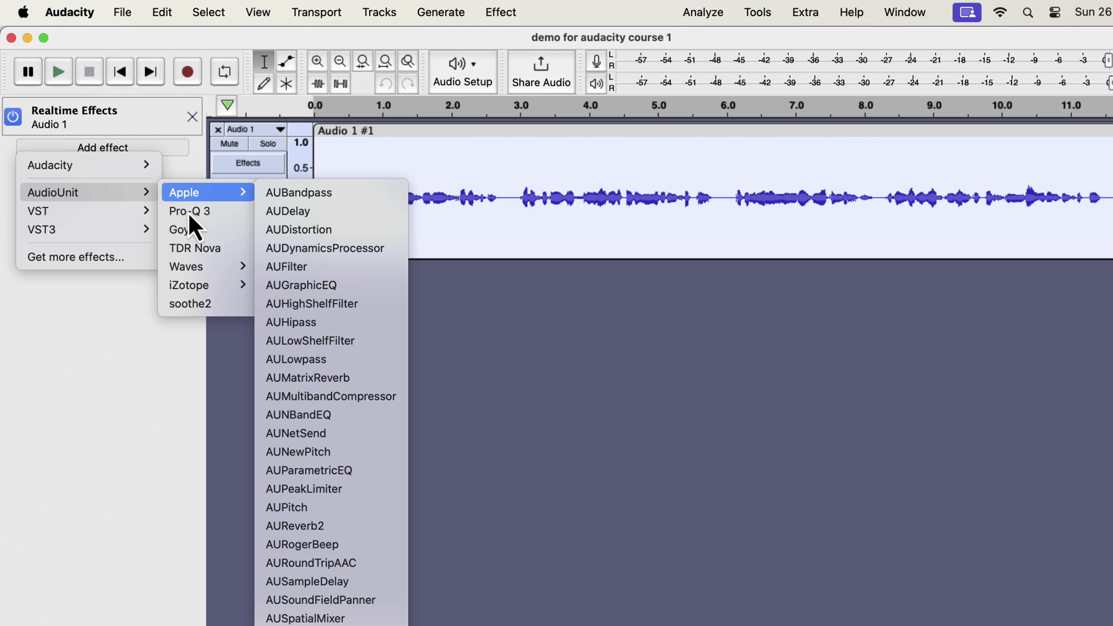
{"action": "left_click", "coordinate": [189, 214]}
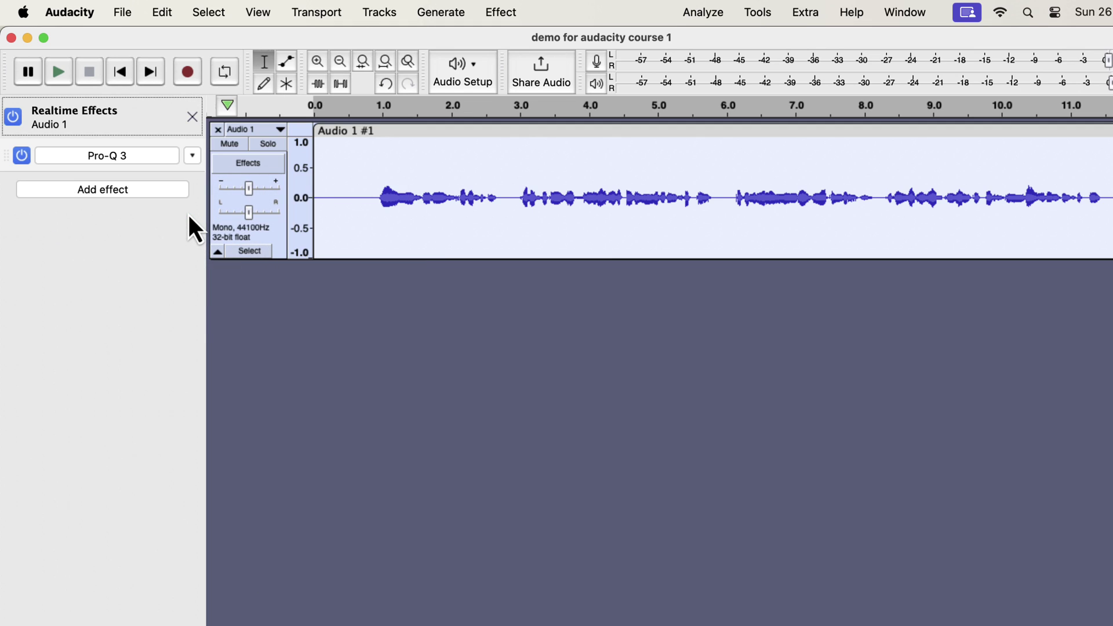
{"action": "left_click", "coordinate": [140, 160]}
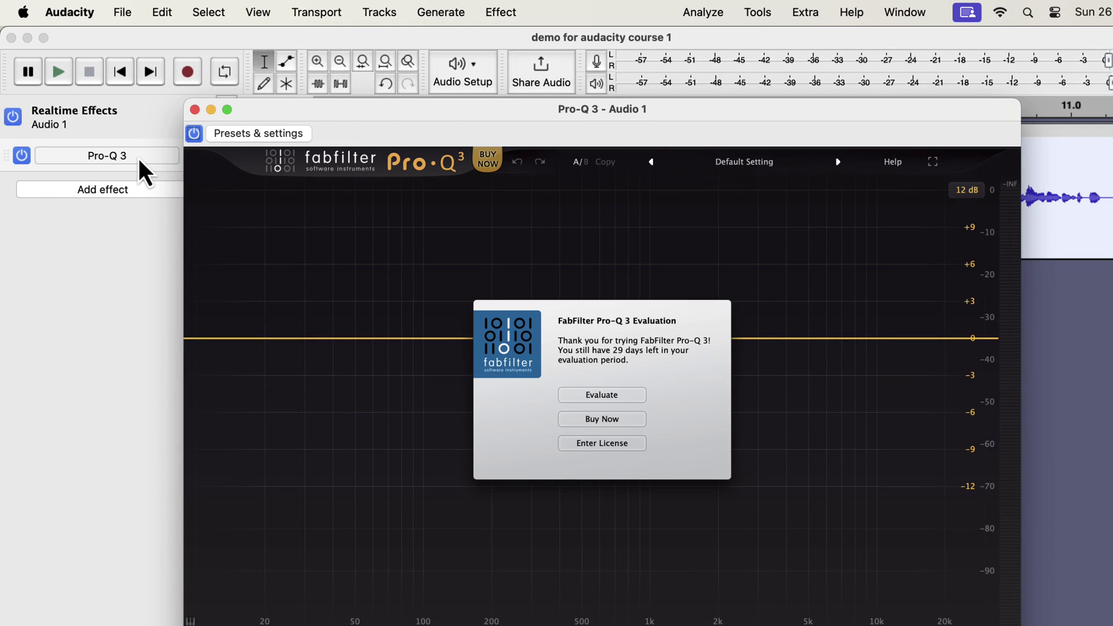
{"action": "left_click", "coordinate": [580, 395]}
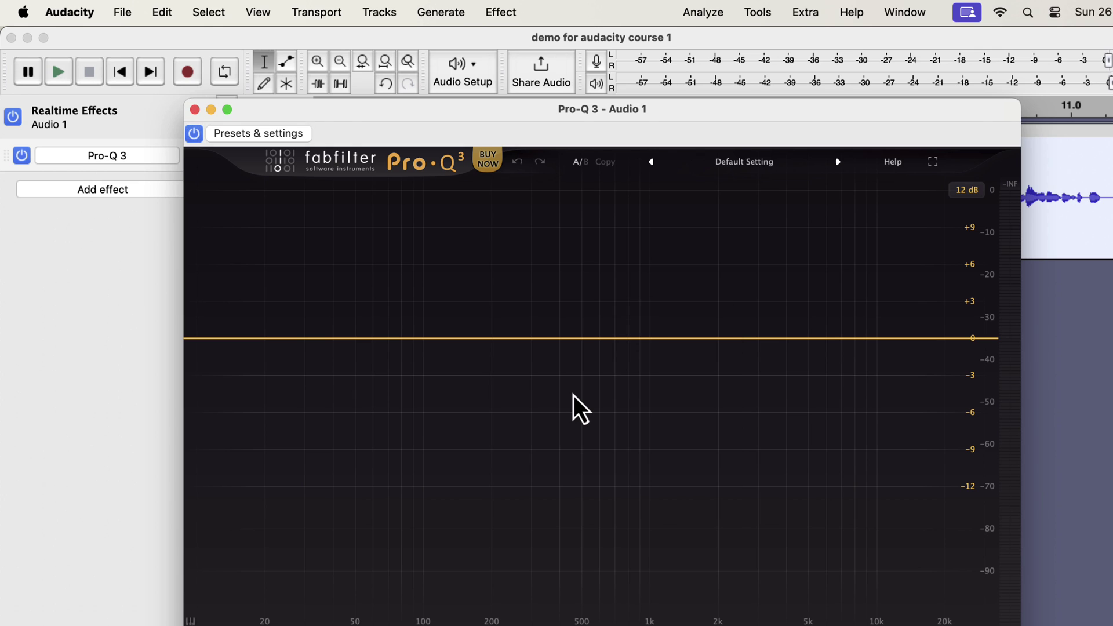
{"action": "left_click_drag", "start_coordinate": [603, 109], "coordinate": [635, 258]}
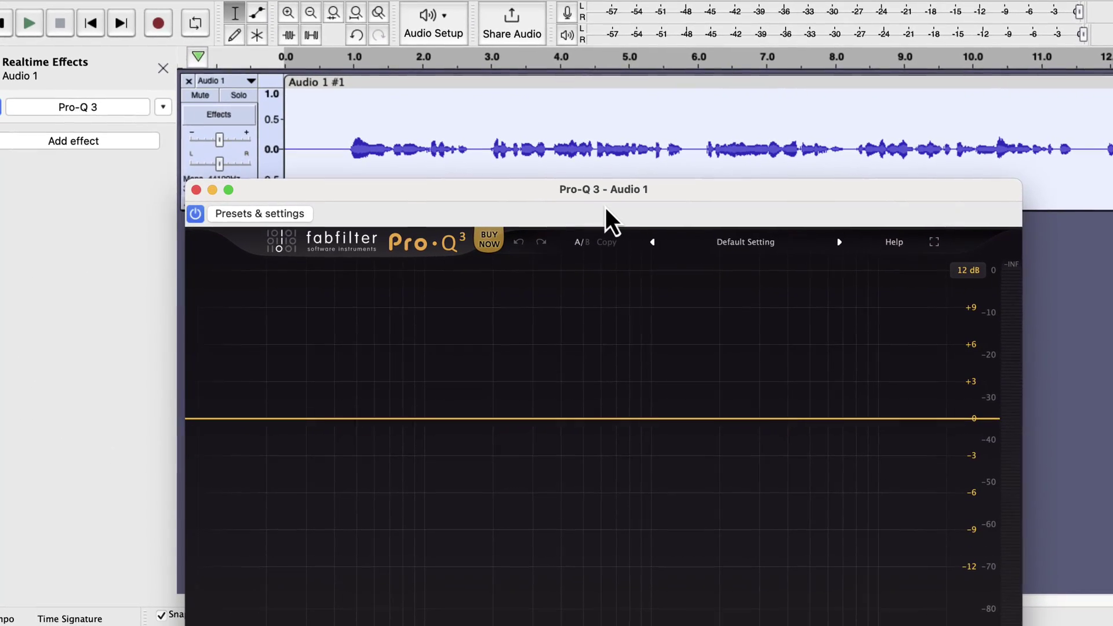
- Start Audio 1 playing and create a bell cut of about 4 dB near 35 Hz
{"action": "left_click", "coordinate": [331, 128]}
{"action": "key", "text": "space"}
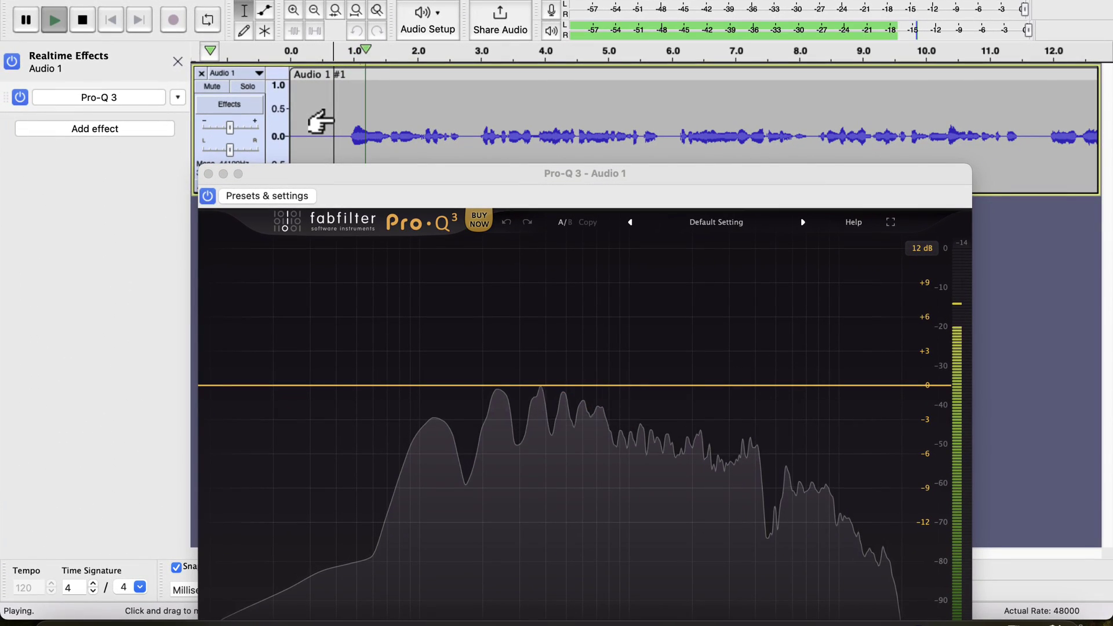
{"action": "left_click", "coordinate": [325, 450]}
{"action": "left_click_drag", "start_coordinate": [325, 450], "coordinate": [323, 435]}
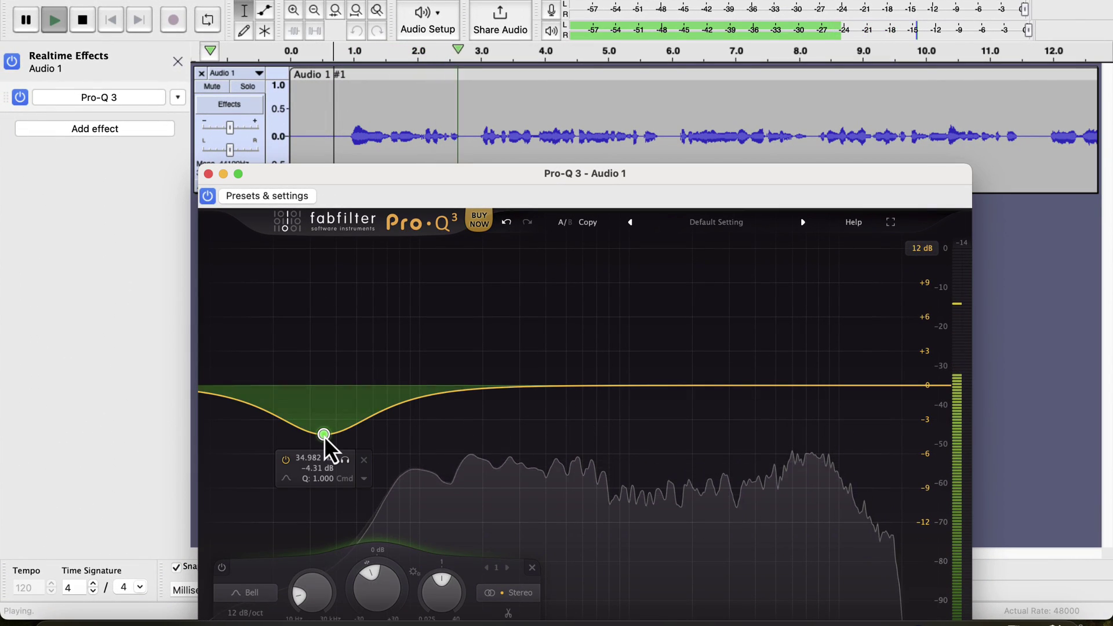
- Add a low cut raised to about 895 Hz and a bell band near 420 Hz, then stop playback
{"action": "left_click", "coordinate": [243, 436]}
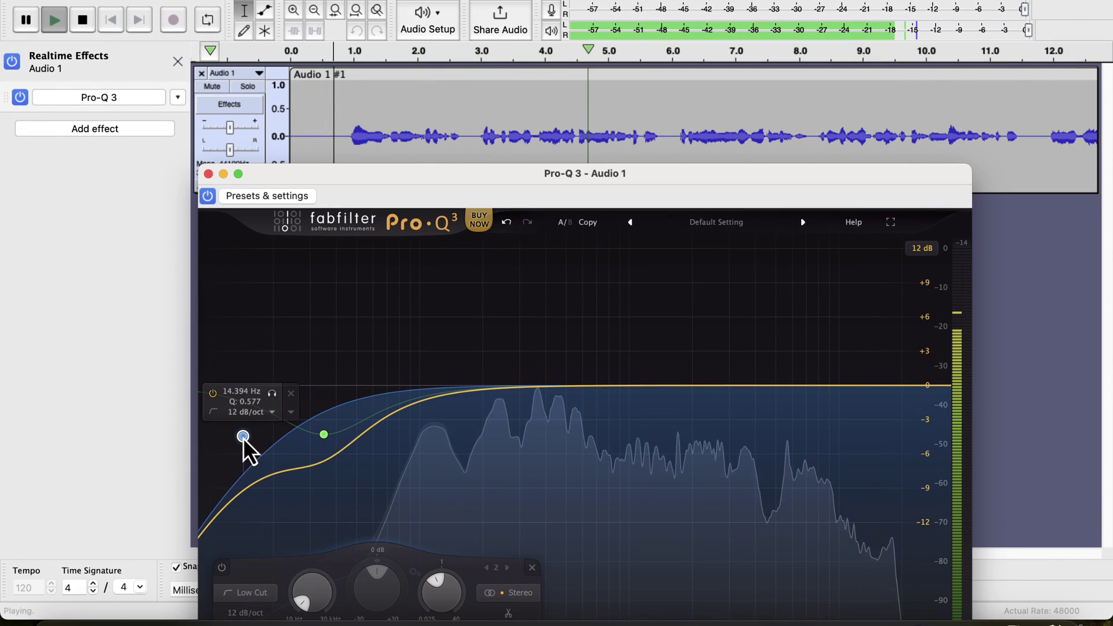
{"action": "left_click_drag", "start_coordinate": [243, 436], "coordinate": [368, 417]}
{"action": "left_click_drag", "start_coordinate": [502, 391], "coordinate": [801, 325]}
{"action": "key", "text": "space"}
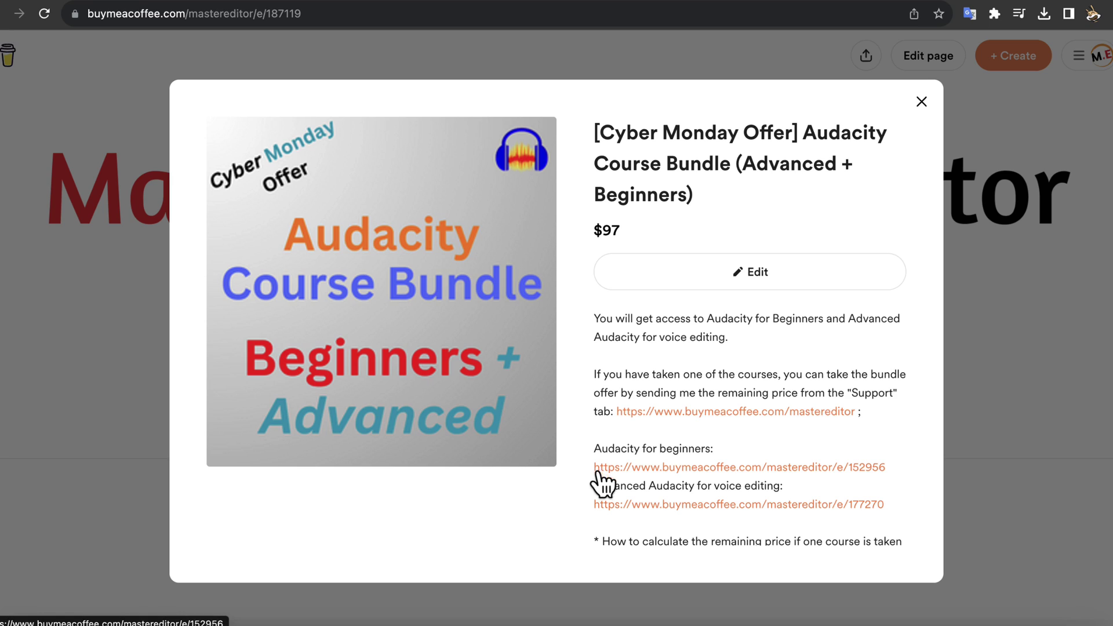
- Follow the Advanced Audacity for Voice Editing link from the $49 course offer
{"action": "left_click", "coordinate": [641, 508]}
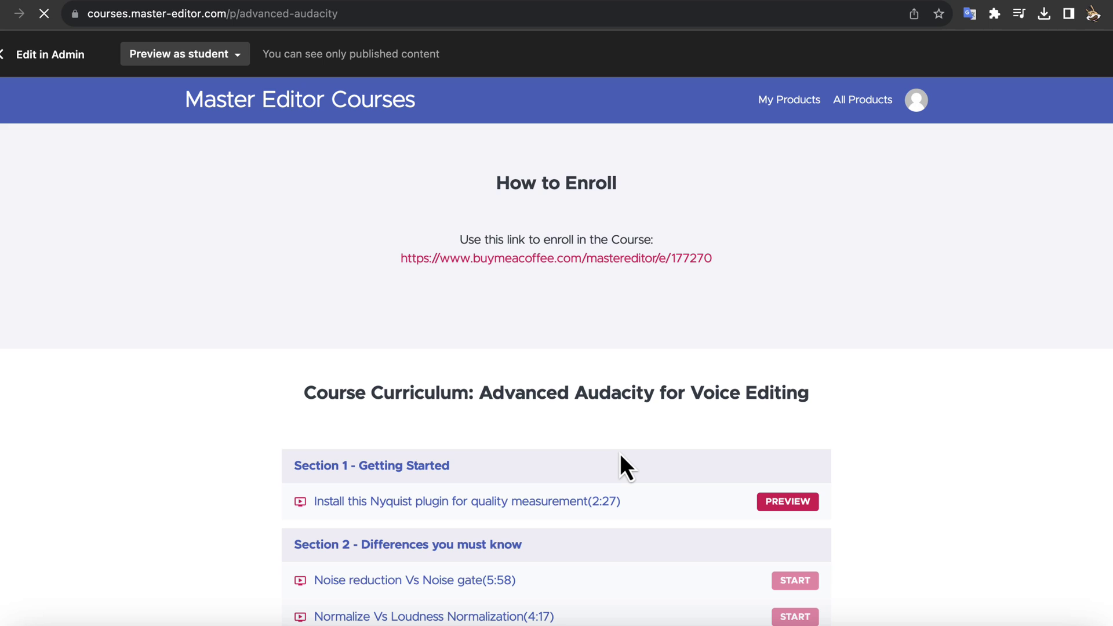
- Scroll down the Advanced Audacity course page toward the Section 4 audio clean-up lessons
{"action": "scroll", "coordinate": [255, 502], "scroll_direction": "down", "scroll_amount": 5}
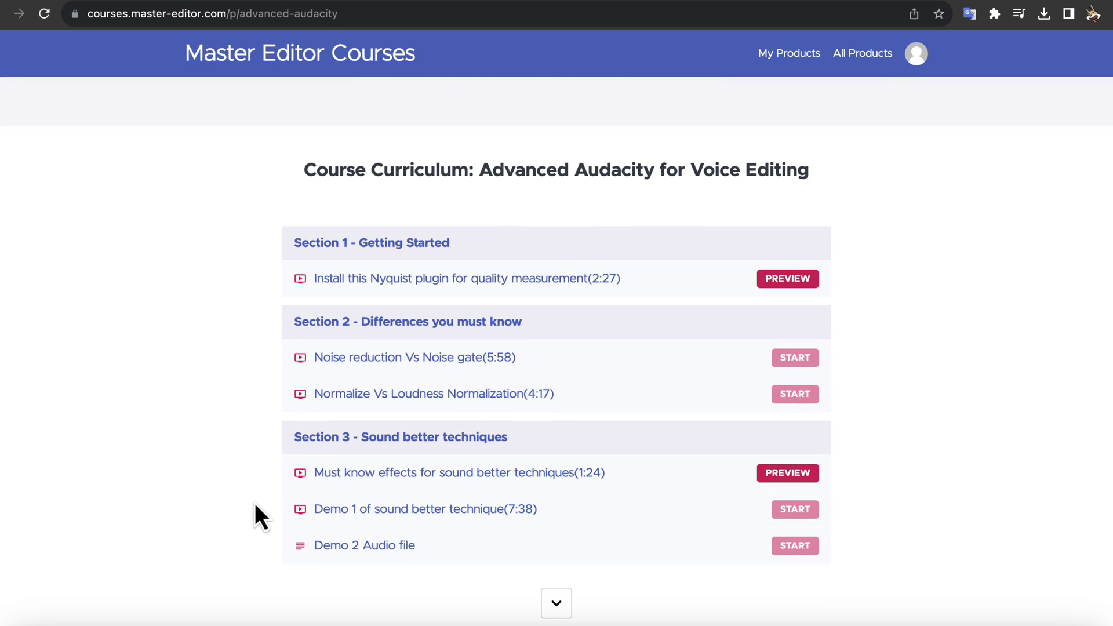
{"action": "scroll", "coordinate": [255, 502], "scroll_direction": "down", "scroll_amount": 3}
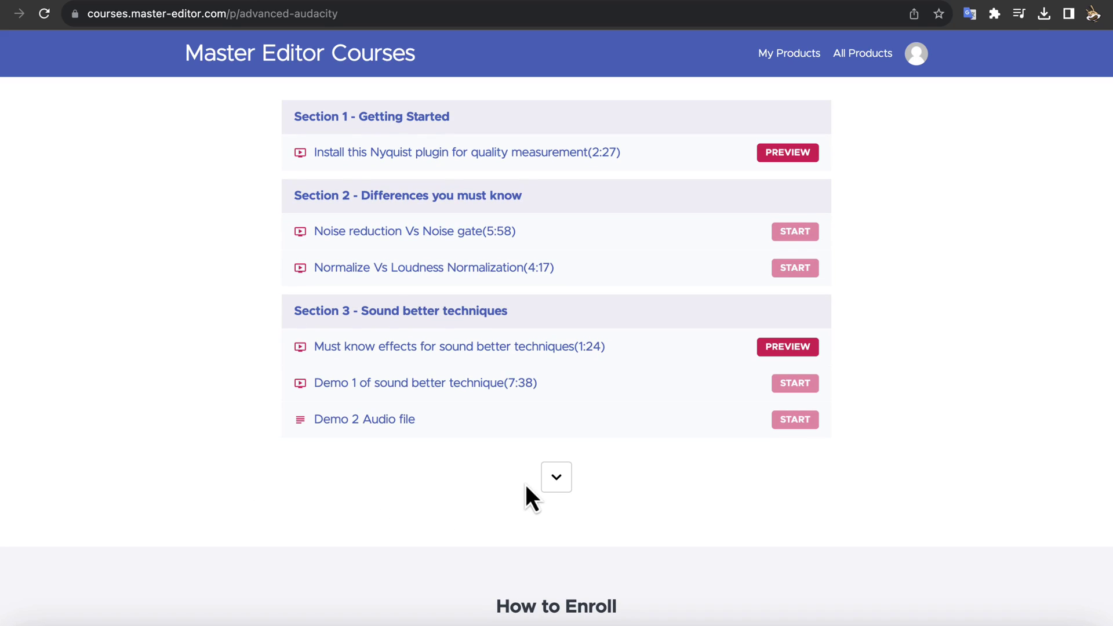